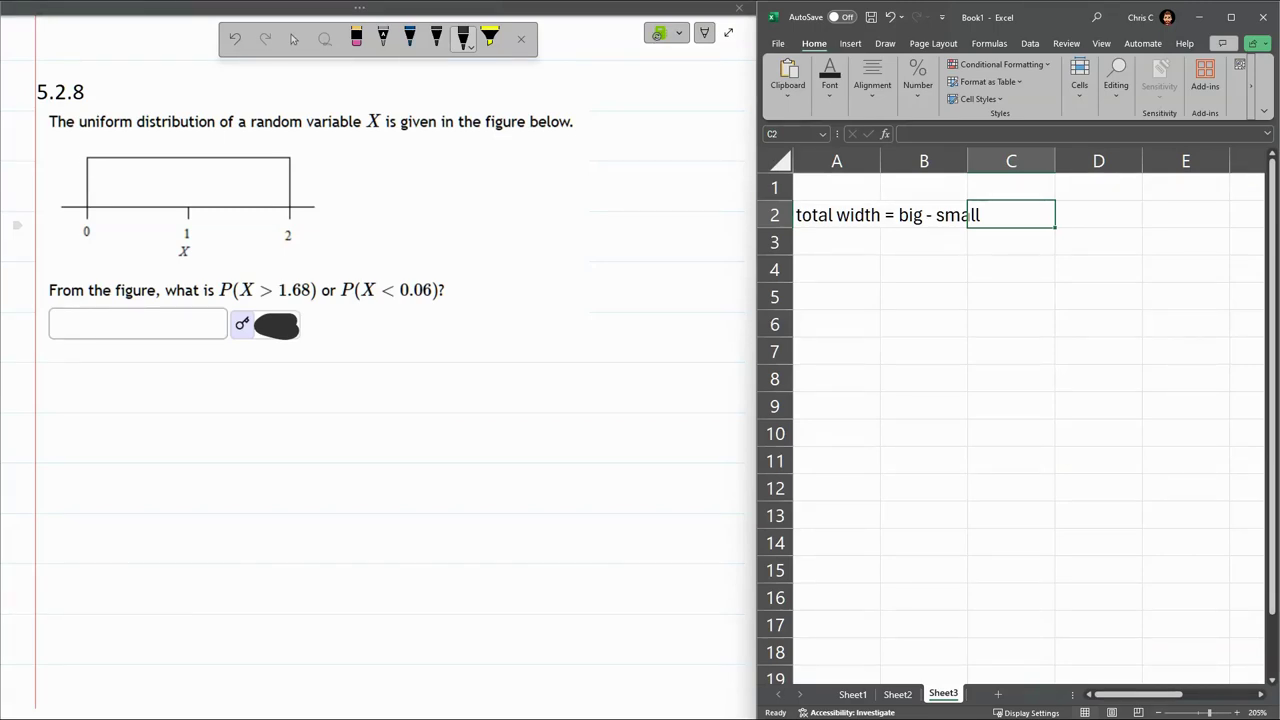
Circle P(X > 1.68) and P(X < 0.06) in the question with the blue pen and draw a plus sign between them
{"action": "left_click_drag", "start_coordinate": [84, 158], "coordinate": [298, 152]}
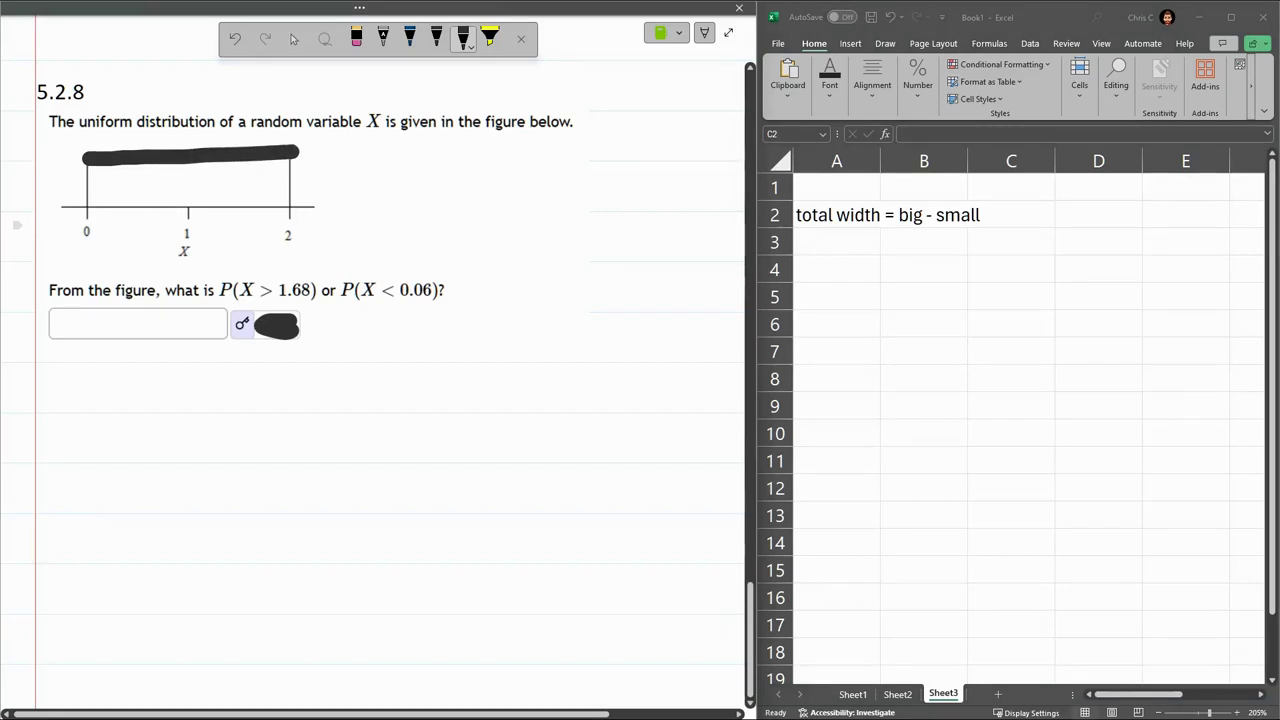
{"action": "key", "text": "ctrl+z"}
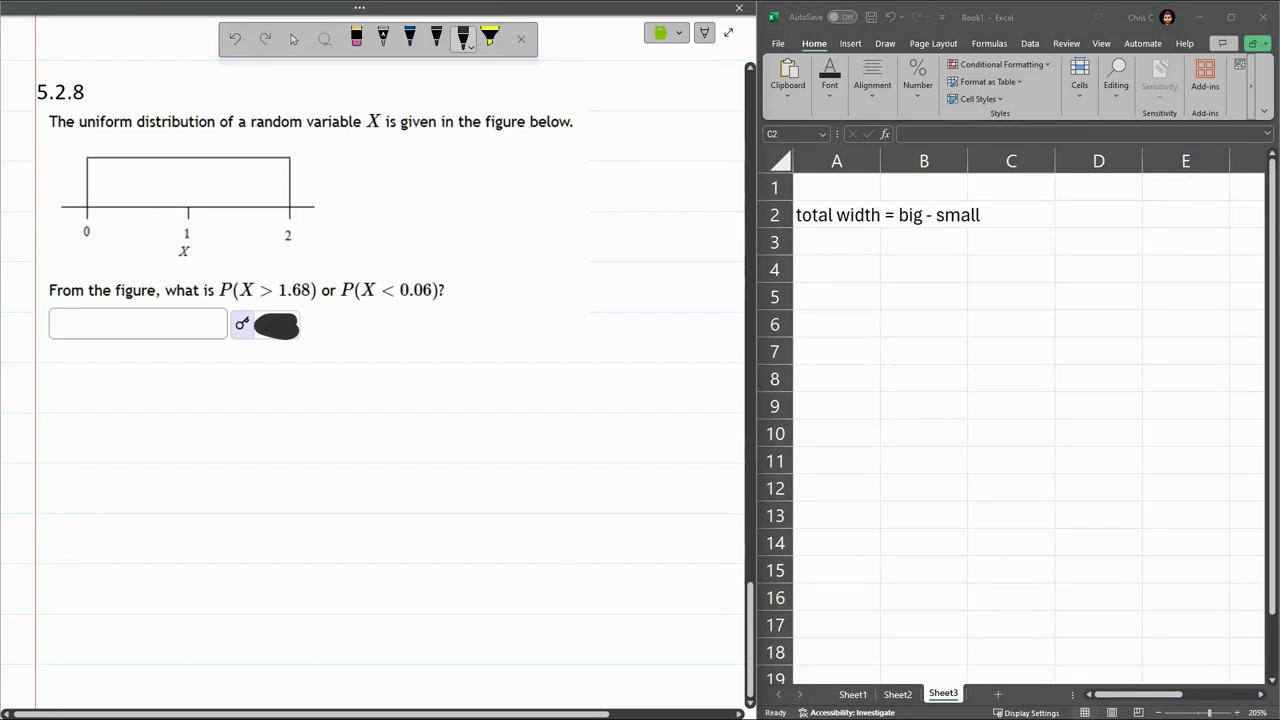
{"action": "left_click", "coordinate": [410, 39]}
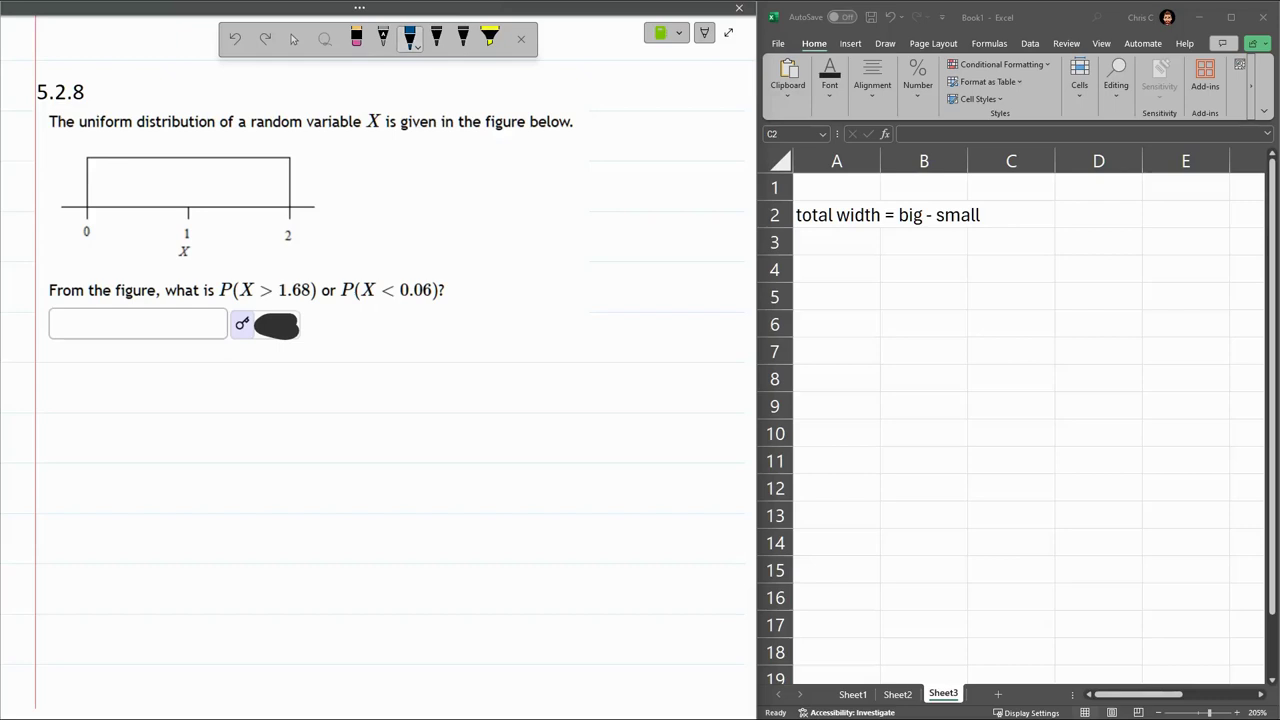
{"action": "mouse_move", "coordinate": [305, 273]}
{"action": "left_mouse_down"}
{"action": "mouse_move", "coordinate": [216, 276]}
{"action": "mouse_move", "coordinate": [230, 305]}
{"action": "mouse_move", "coordinate": [310, 308]}
{"action": "mouse_move", "coordinate": [318, 281]}
{"action": "left_mouse_up"}
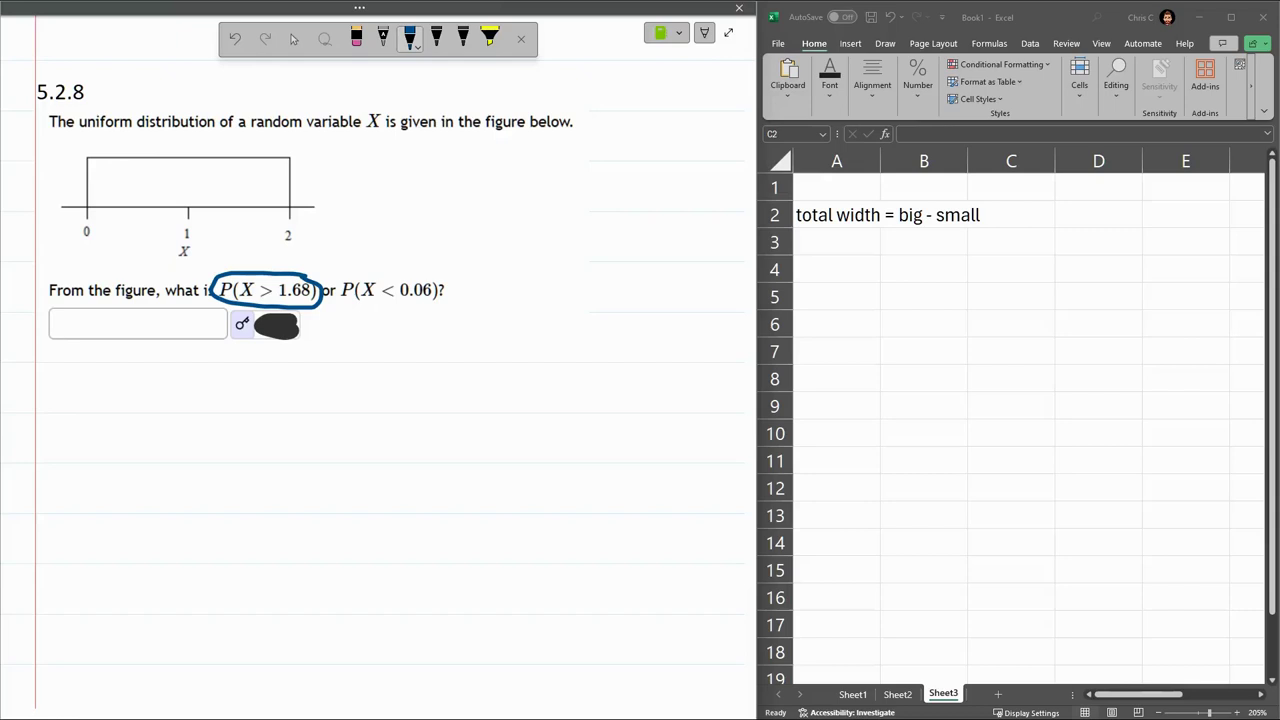
{"action": "mouse_move", "coordinate": [327, 298]}
{"action": "left_mouse_down"}
{"action": "mouse_move", "coordinate": [328, 325]}
{"action": "mouse_move", "coordinate": [341, 310]}
{"action": "left_mouse_up"}
{"action": "mouse_move", "coordinate": [434, 273]}
{"action": "left_mouse_down"}
{"action": "mouse_move", "coordinate": [364, 267]}
{"action": "mouse_move", "coordinate": [340, 296]}
{"action": "mouse_move", "coordinate": [397, 307]}
{"action": "mouse_move", "coordinate": [461, 279]}
{"action": "mouse_move", "coordinate": [425, 271]}
{"action": "left_mouse_up"}
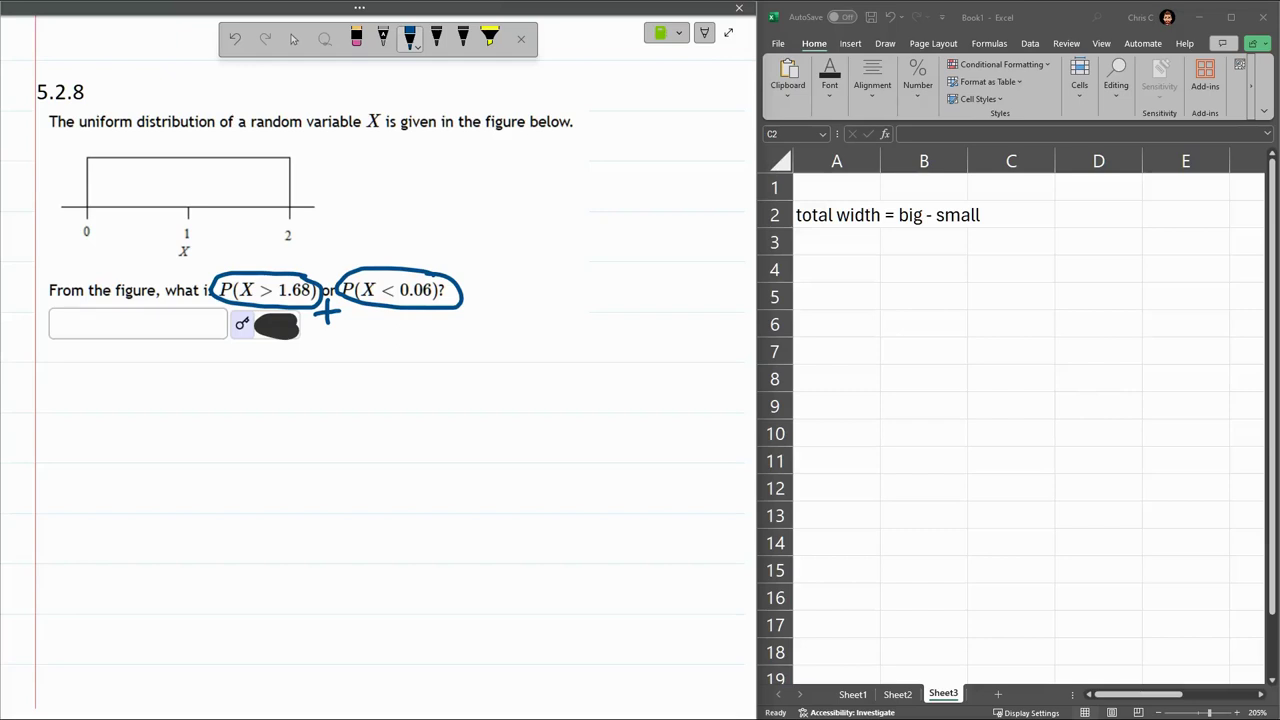
Underline 1.68 in the question, outline the matching region up to 2 in the distribution figure, and mark its width with a bracket
{"action": "left_click_drag", "start_coordinate": [276, 302], "coordinate": [319, 299]}
{"action": "mouse_move", "coordinate": [244, 205]}
{"action": "left_mouse_down"}
{"action": "mouse_move", "coordinate": [244, 161]}
{"action": "mouse_move", "coordinate": [256, 158]}
{"action": "mouse_move", "coordinate": [244, 158]}
{"action": "mouse_move", "coordinate": [286, 162]}
{"action": "mouse_move", "coordinate": [284, 206]}
{"action": "mouse_move", "coordinate": [257, 203]}
{"action": "mouse_move", "coordinate": [240, 227]}
{"action": "mouse_move", "coordinate": [287, 208]}
{"action": "left_mouse_up"}
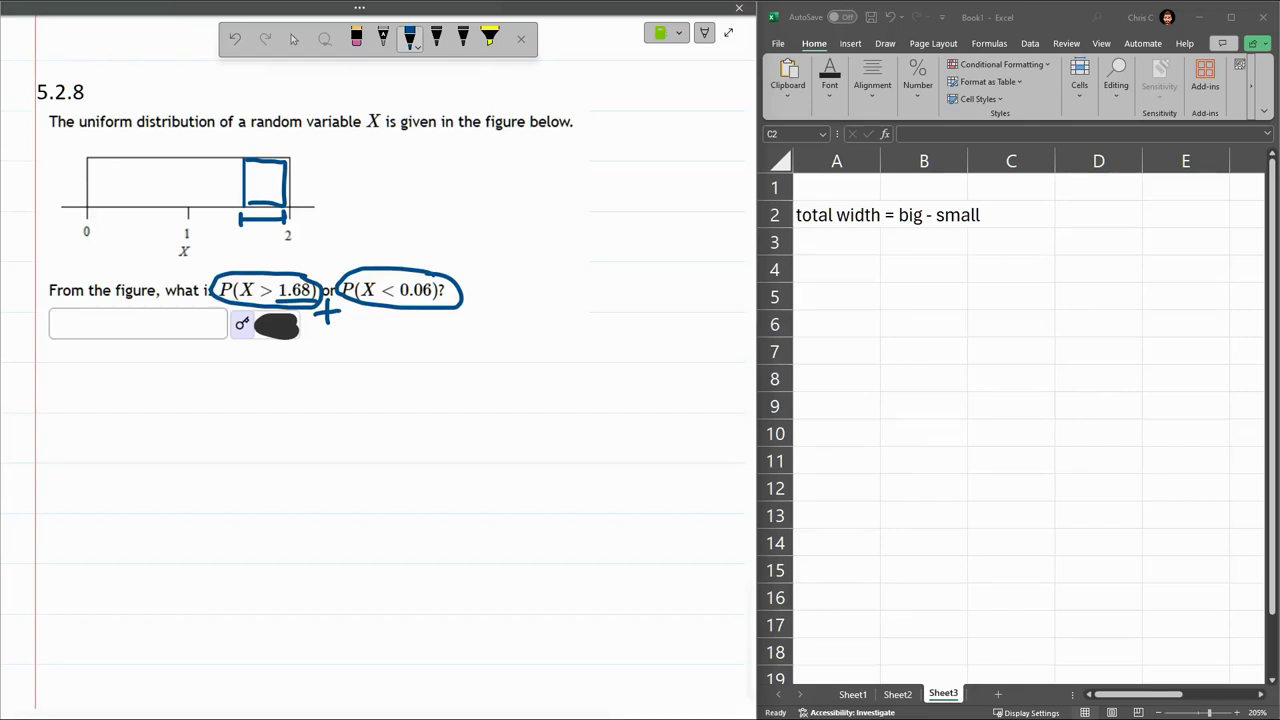
In the Excel sheet, label cell A5 "right width=" and enter the formula =2-1.68 in C5
{"action": "left_click", "coordinate": [836, 296]}
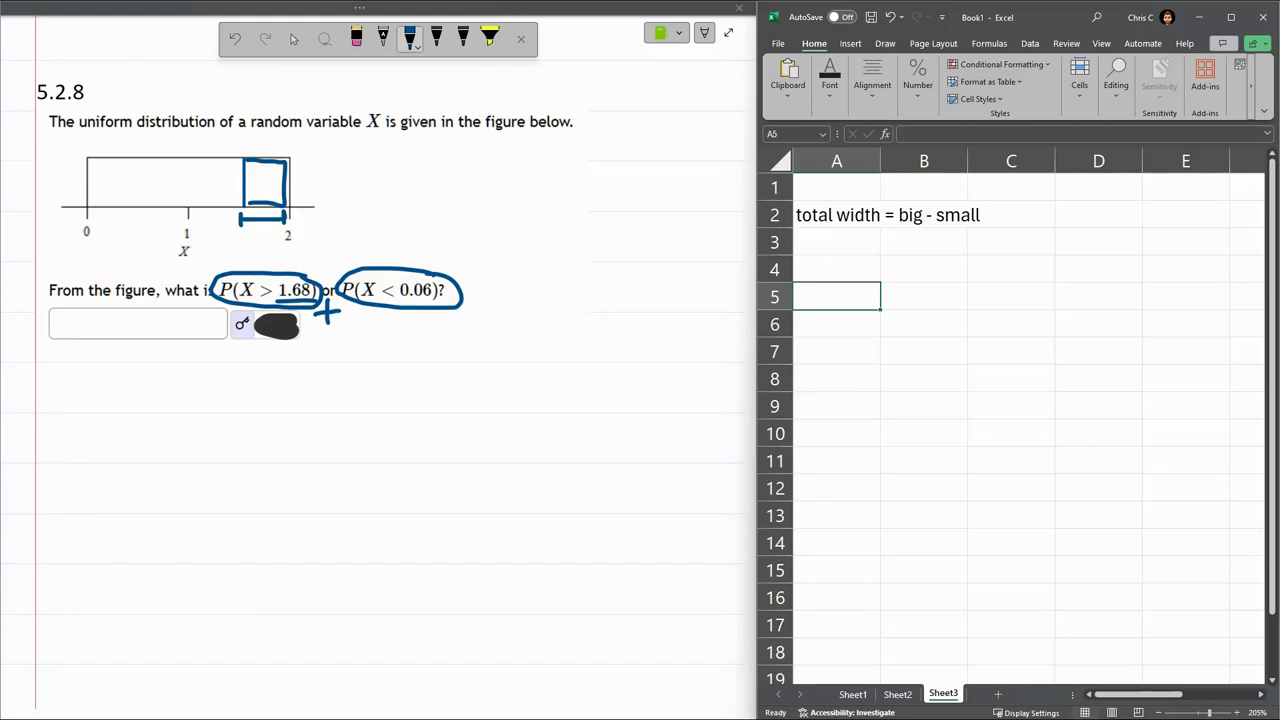
{"action": "type", "text": "right w"}
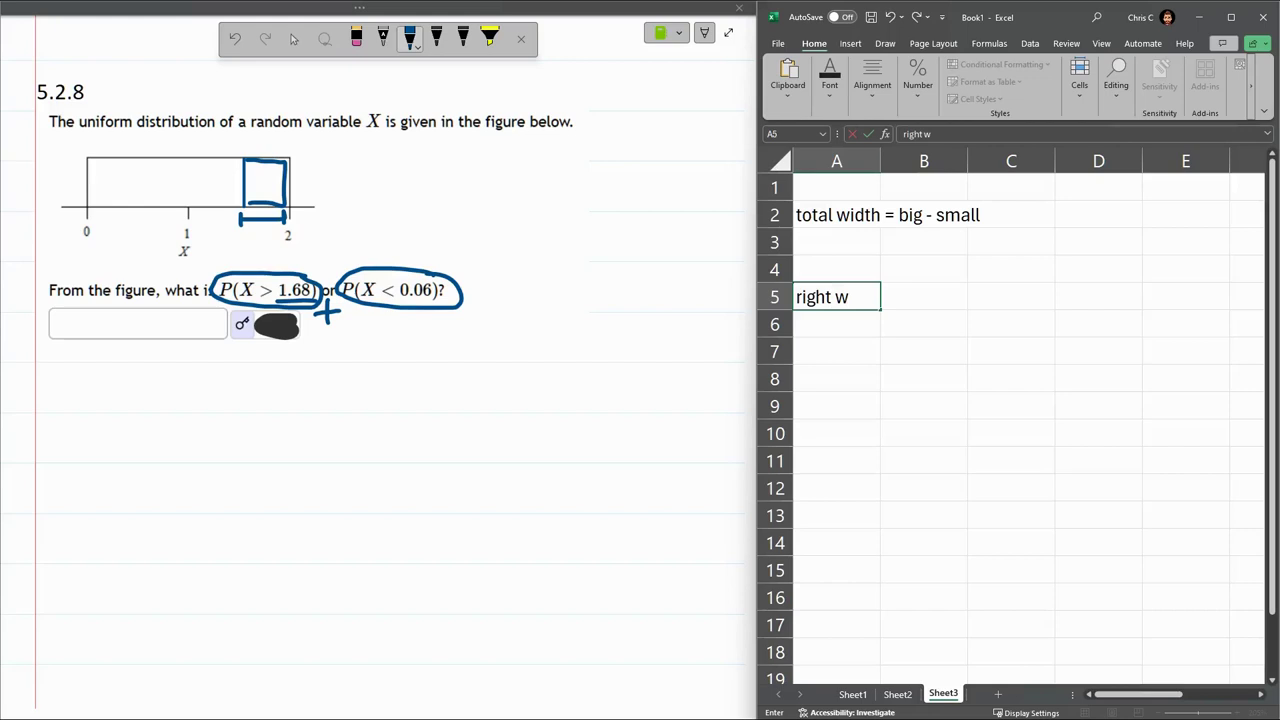
{"action": "type", "text": "idth="}
{"action": "key", "text": "Tab"}
{"action": "left_click", "coordinate": [1010, 296]}
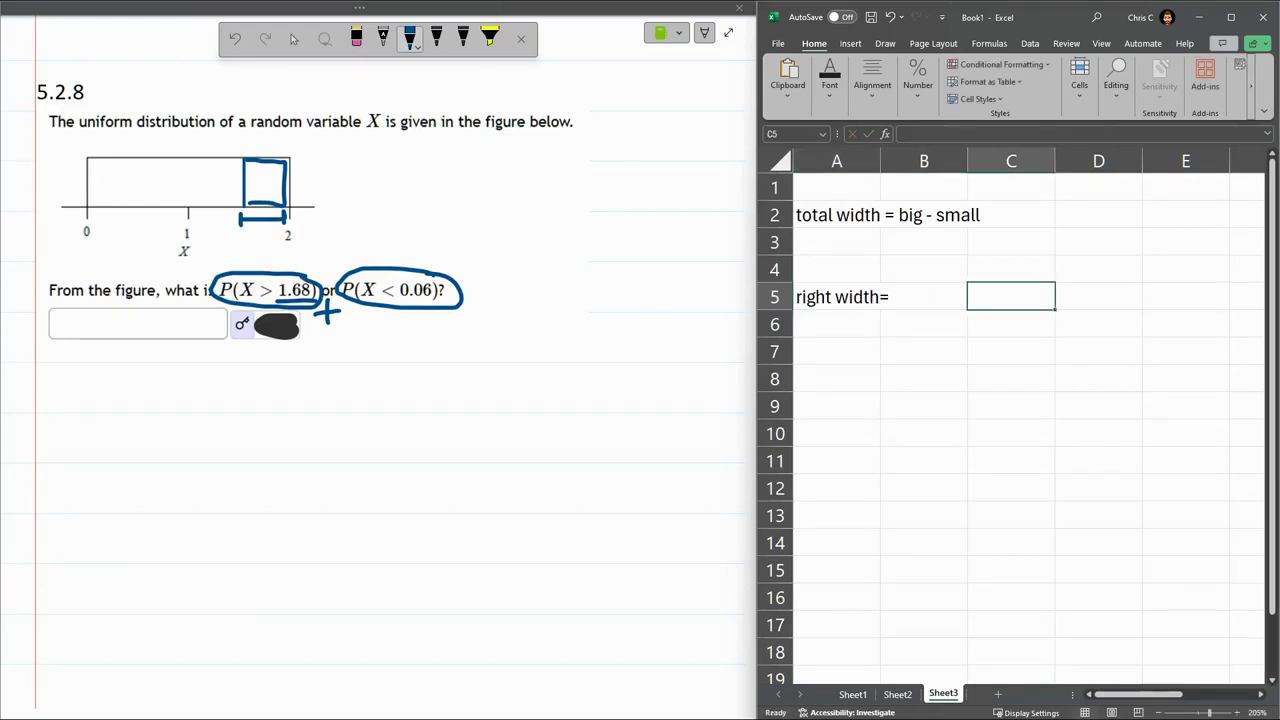
{"action": "type", "text": "="}
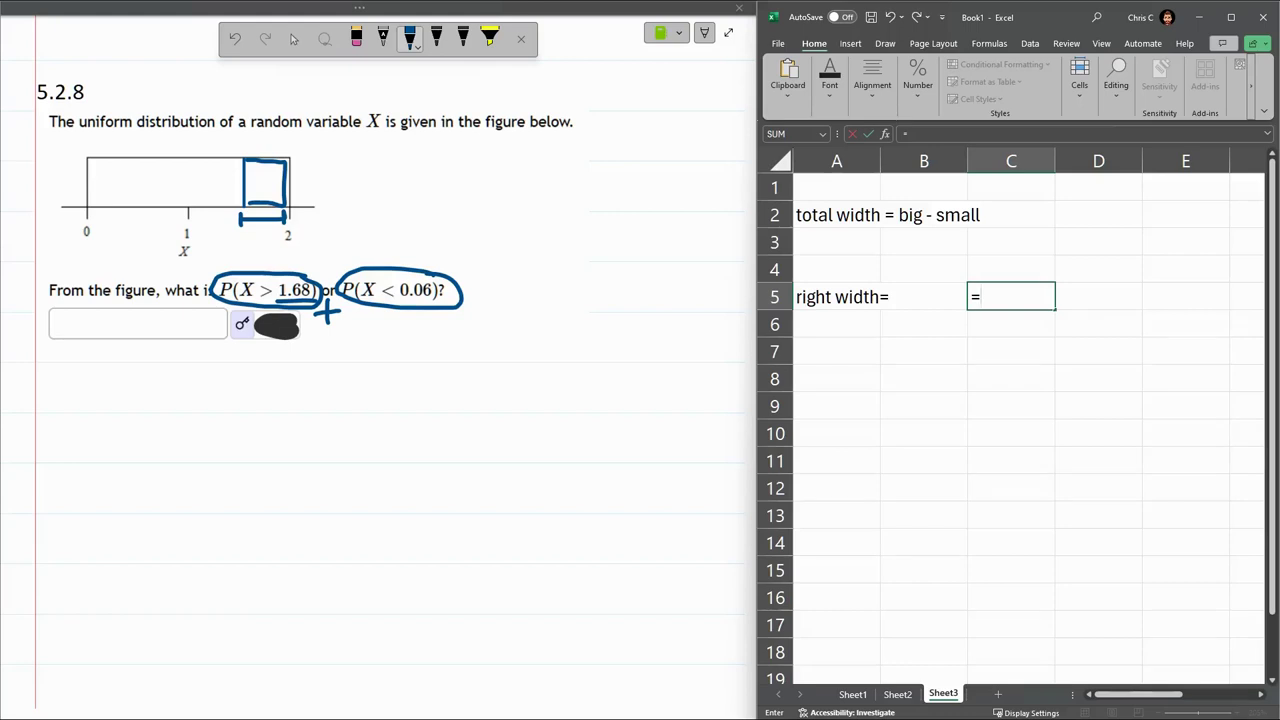
{"action": "type", "text": "2="}
{"action": "key", "text": "BackSpace"}
{"action": "type", "text": "1.68"}
{"action": "key", "text": "Return"}
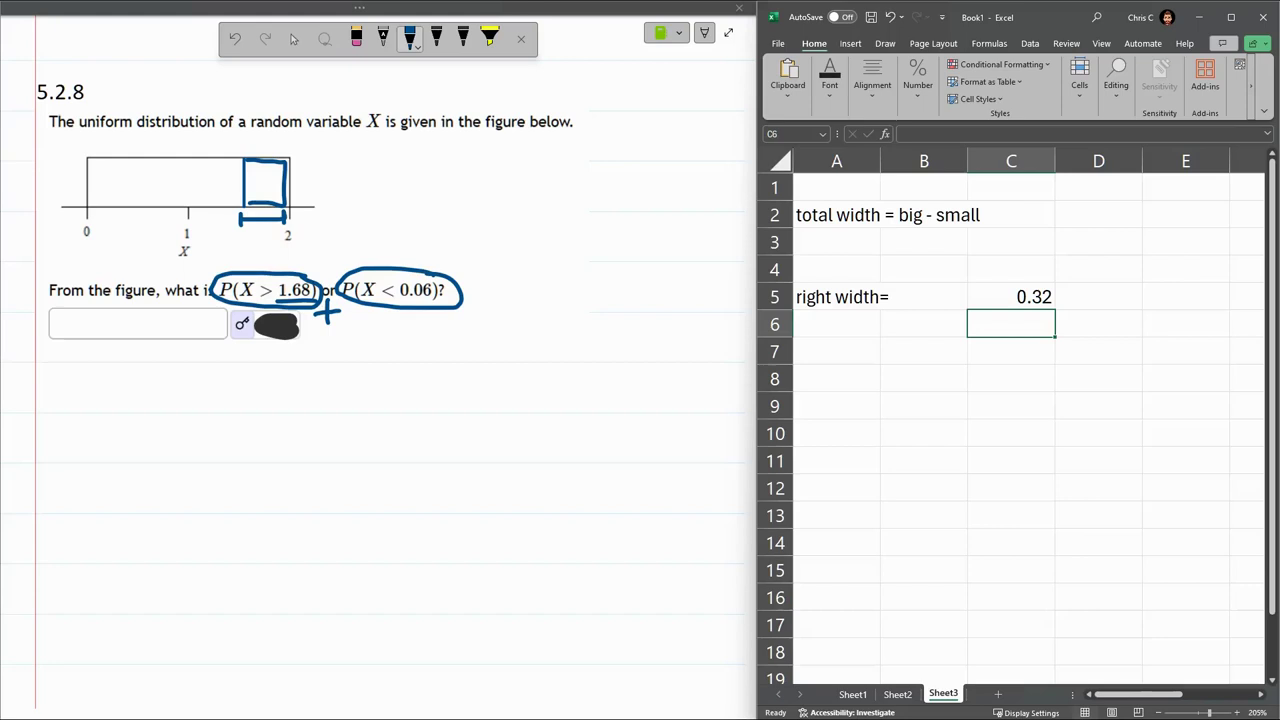
Enter the total width formula =2-0 in cell C2
{"action": "key", "text": "Up"}
{"action": "key", "text": "Up"}
{"action": "key", "text": "Up"}
{"action": "key", "text": "Up"}
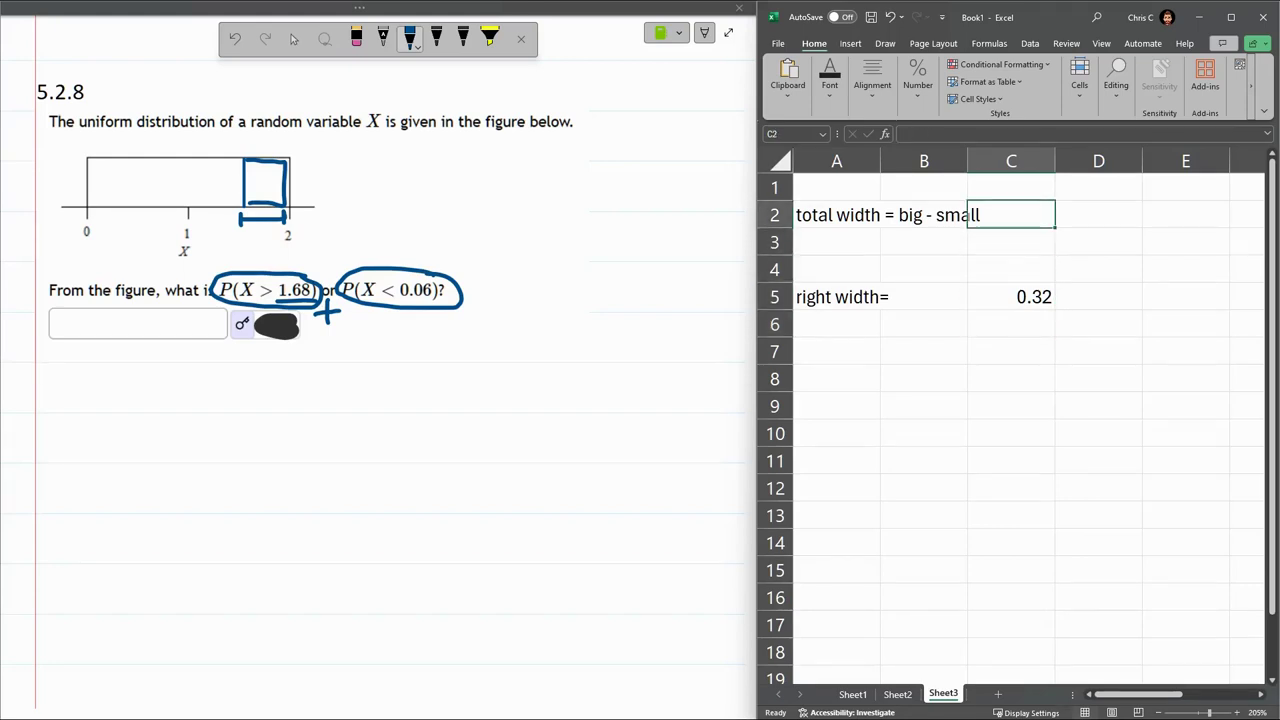
{"action": "type", "text": "="}
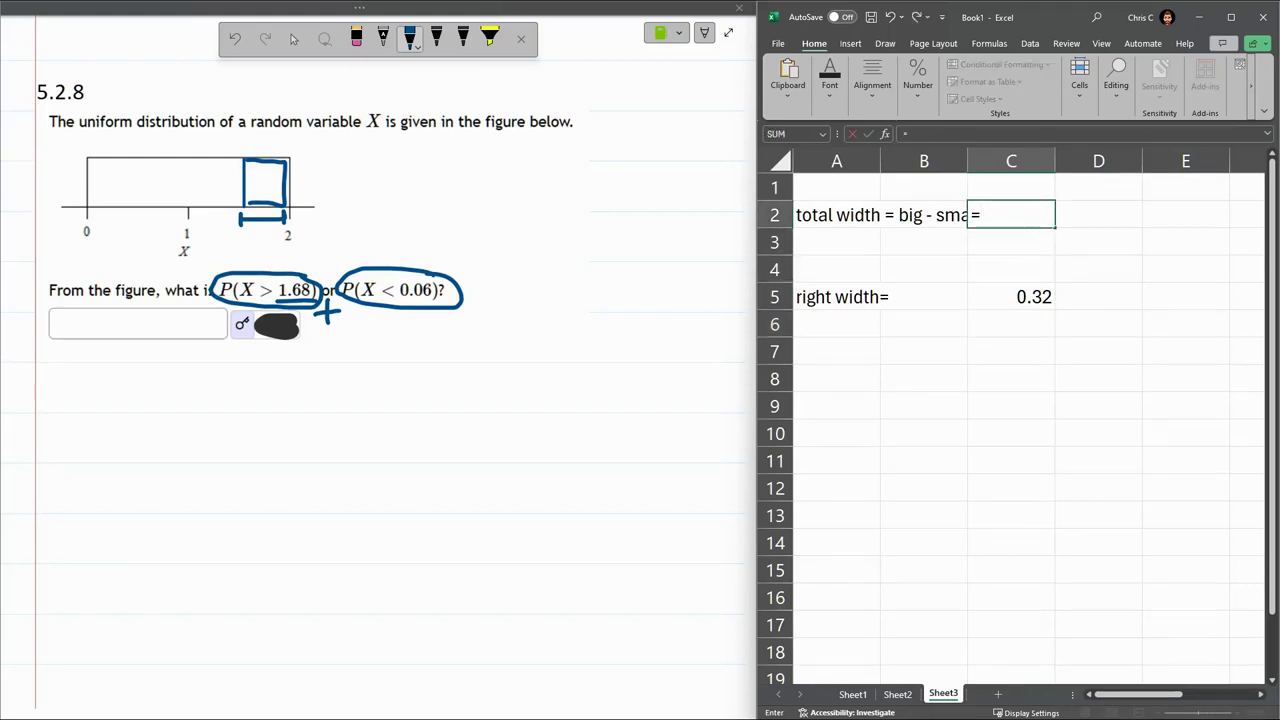
{"action": "type", "text": "2-0"}
{"action": "key", "text": "Return"}
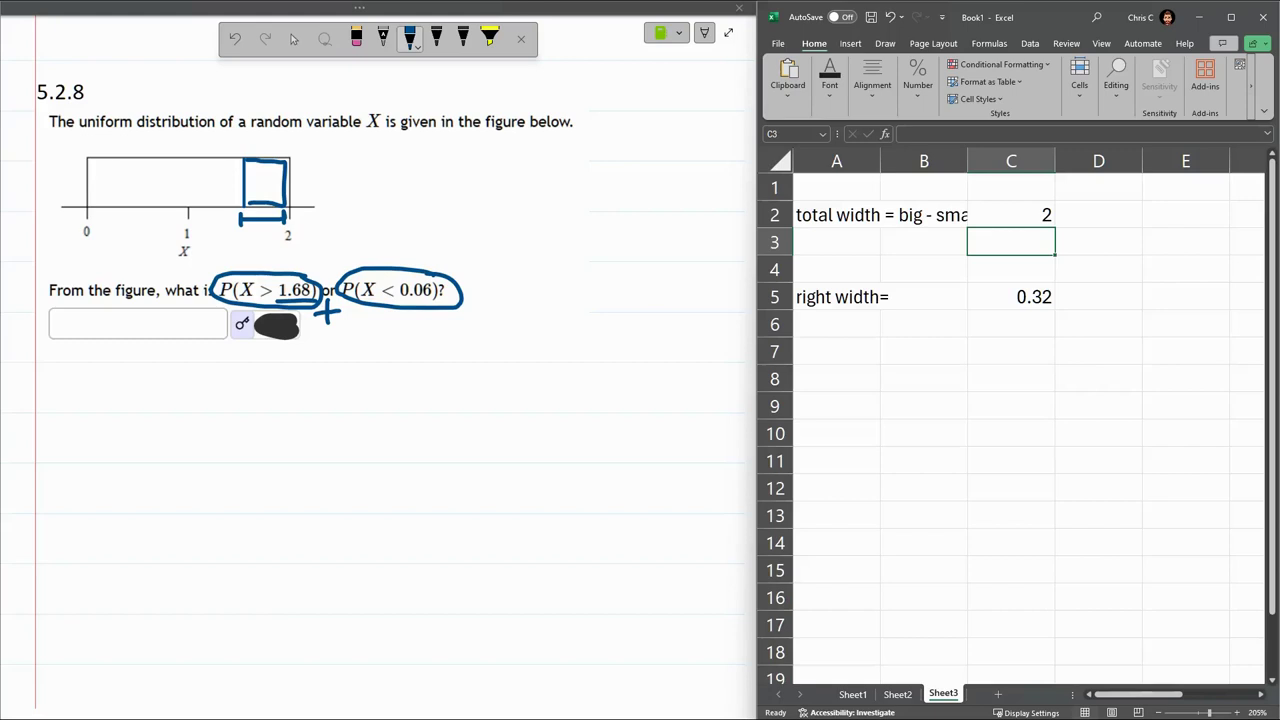
Label cell A6 "P(X>1.68)=" under the right width row
{"action": "left_click", "coordinate": [836, 296]}
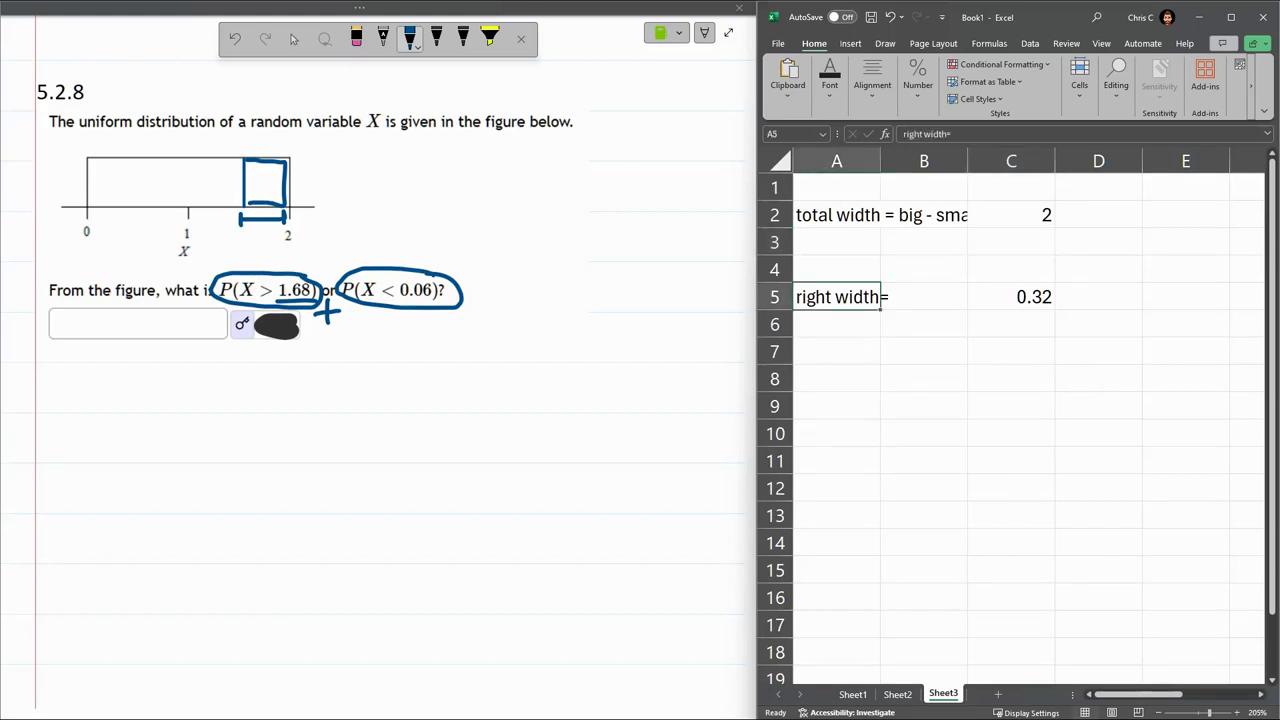
{"action": "key", "text": "Return"}
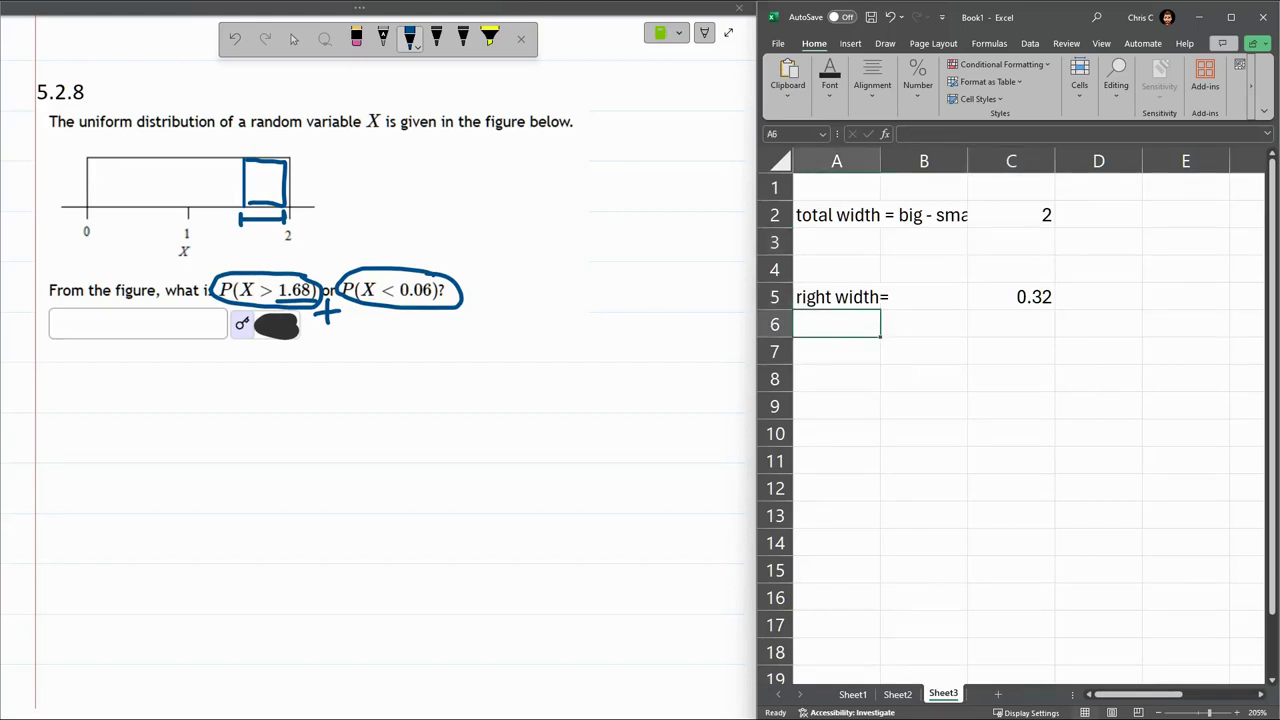
{"action": "type", "text": "P("}
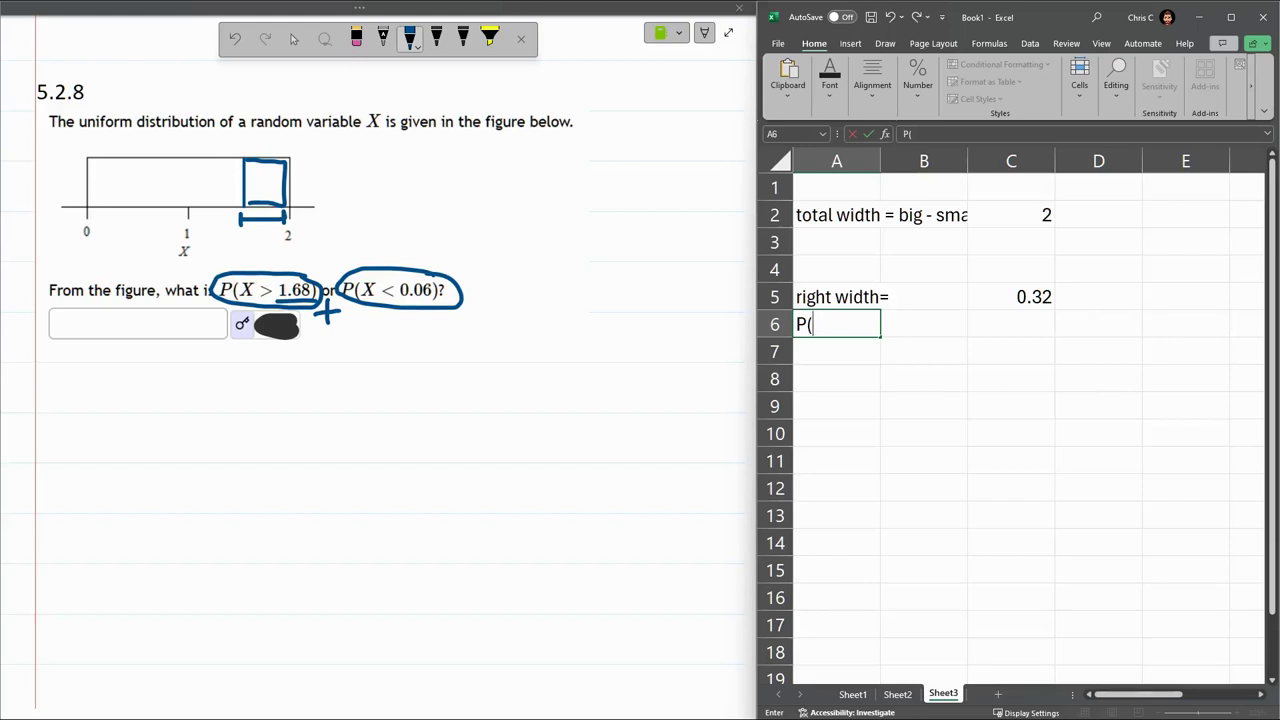
{"action": "type", "text": "X>1.68)="}
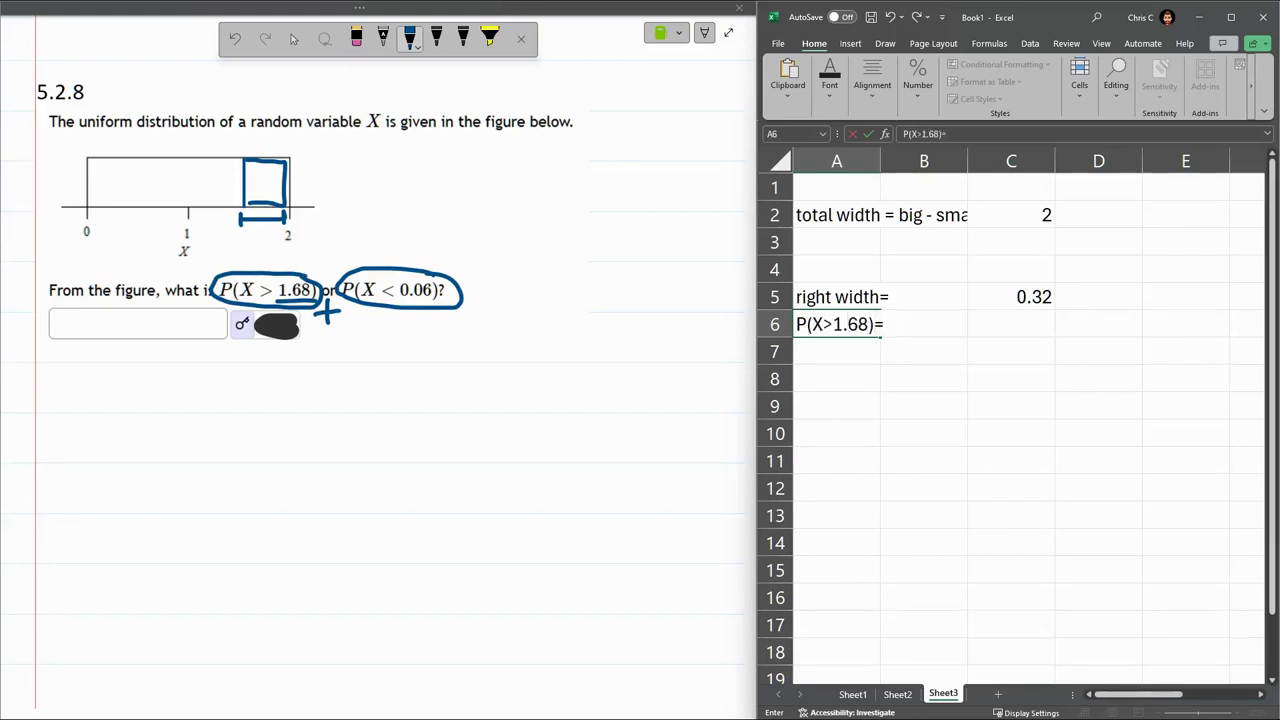
{"action": "key", "text": "Tab"}
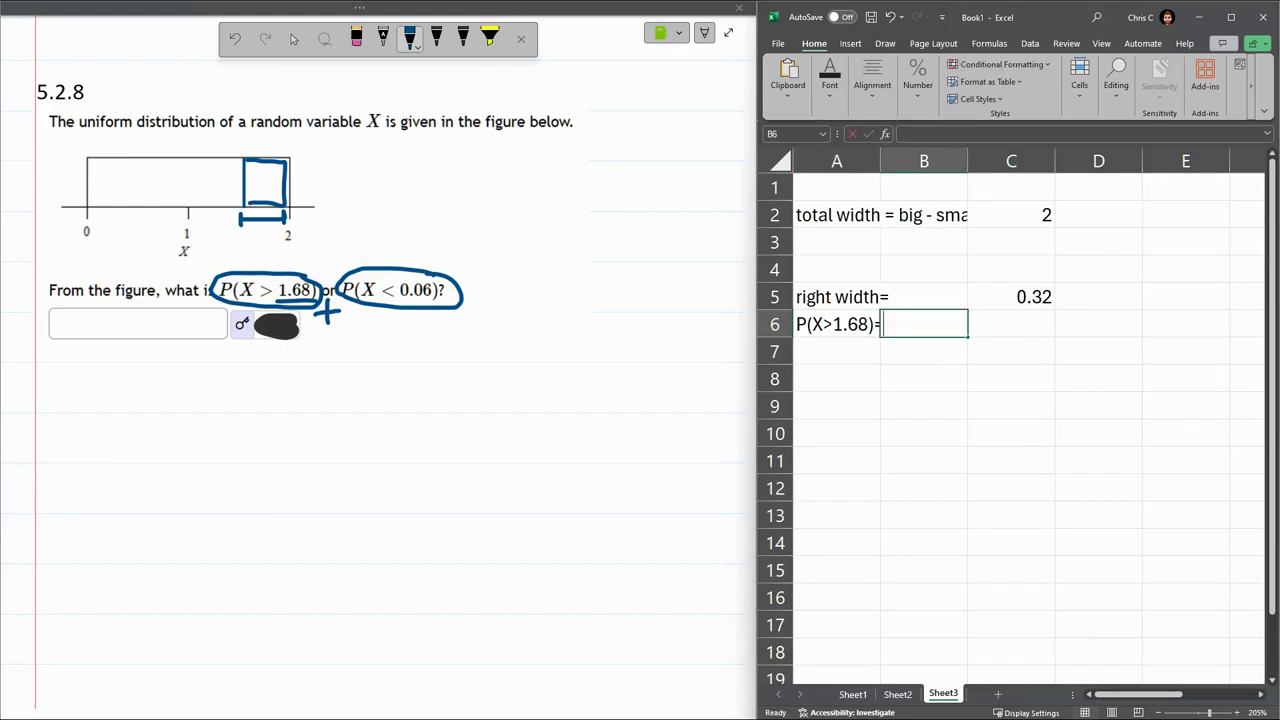
Calculate P(X>1.68) in cell B6 by dividing the right width by the total width with =C5/C2
{"action": "type", "text": "="}
{"action": "key", "text": "Up"}
{"action": "key", "text": "Right"}
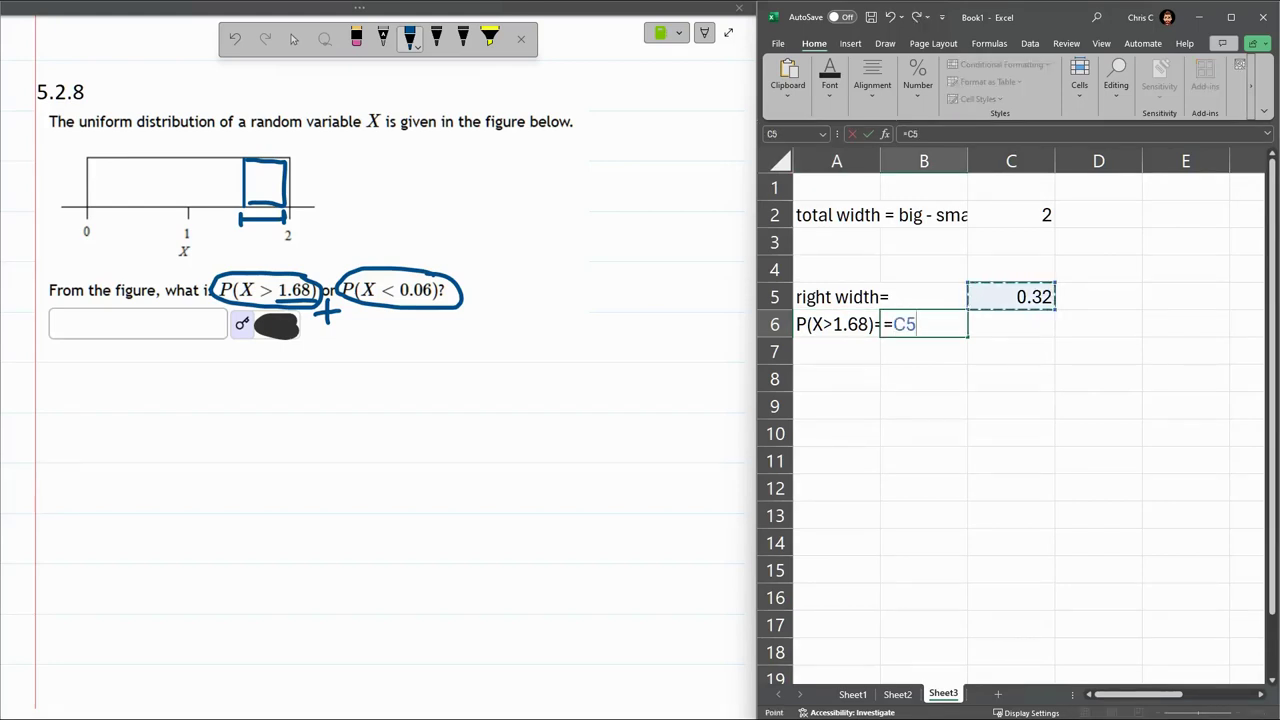
{"action": "type", "text": "/"}
{"action": "key", "text": "Up"}
{"action": "key", "text": "Up"}
{"action": "key", "text": "Up"}
{"action": "key", "text": "Up"}
{"action": "key", "text": "Right"}
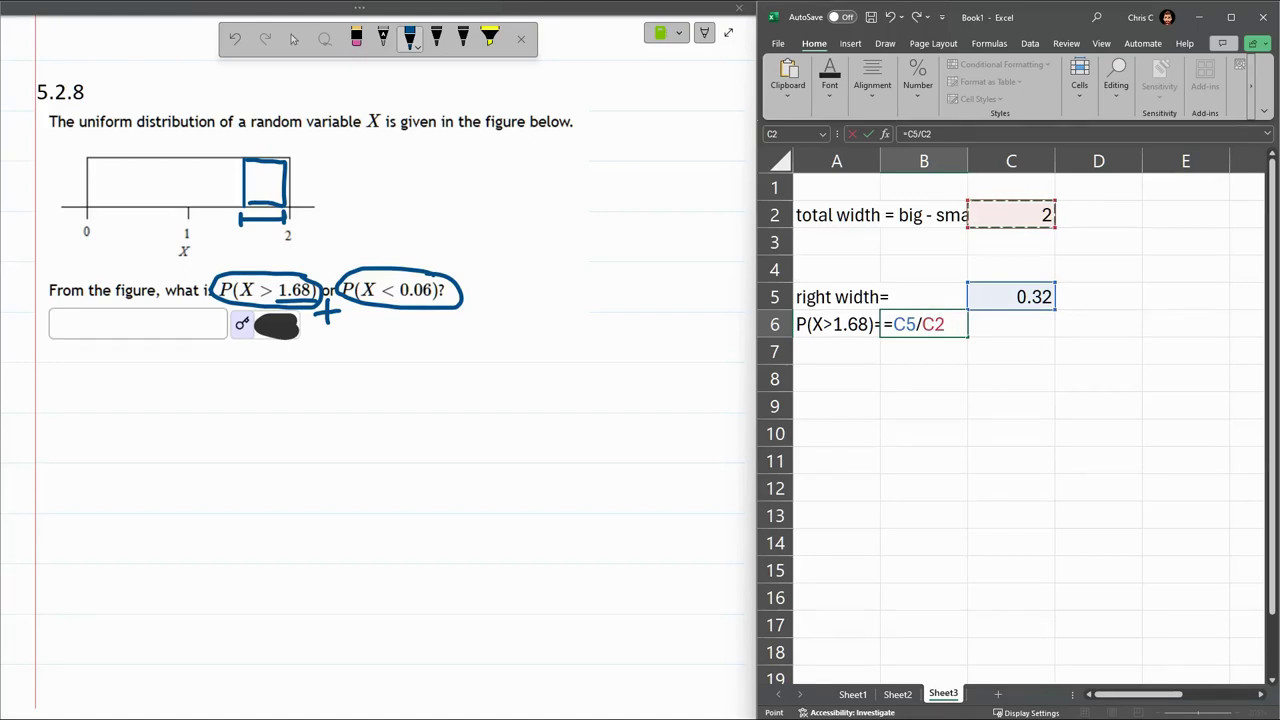
{"action": "key", "text": "Return"}
Switch to the question page and outline the narrow region from 0 to 0.06 in the distribution figure with the blue pen
{"action": "left_click", "coordinate": [836, 378]}
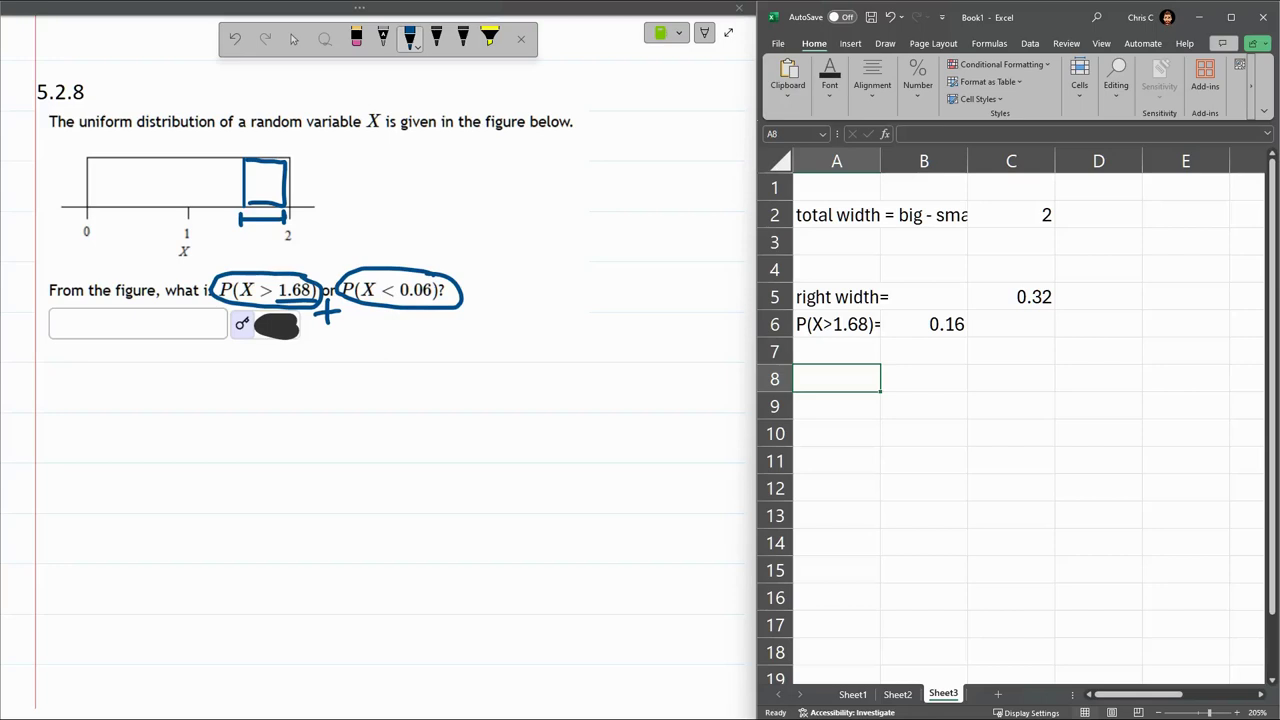
{"action": "key", "text": "alt+Tab"}
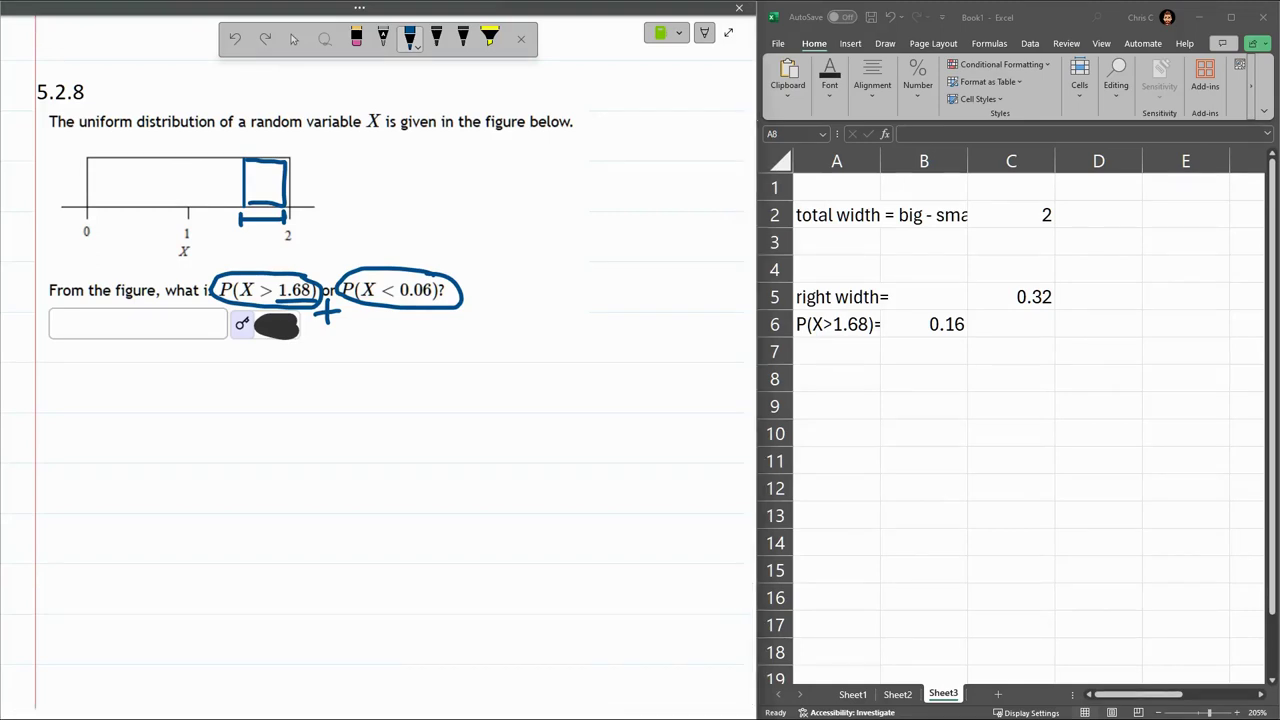
{"action": "mouse_move", "coordinate": [93, 205]}
{"action": "left_mouse_down"}
{"action": "mouse_move", "coordinate": [87, 158]}
{"action": "mouse_move", "coordinate": [87, 204]}
{"action": "left_mouse_up"}
In the Excel sheet, label cell A9 "lefth width=" and enter the formula =0.06-0 in C9
{"action": "left_click", "coordinate": [836, 406]}
{"action": "left_click", "coordinate": [836, 406]}
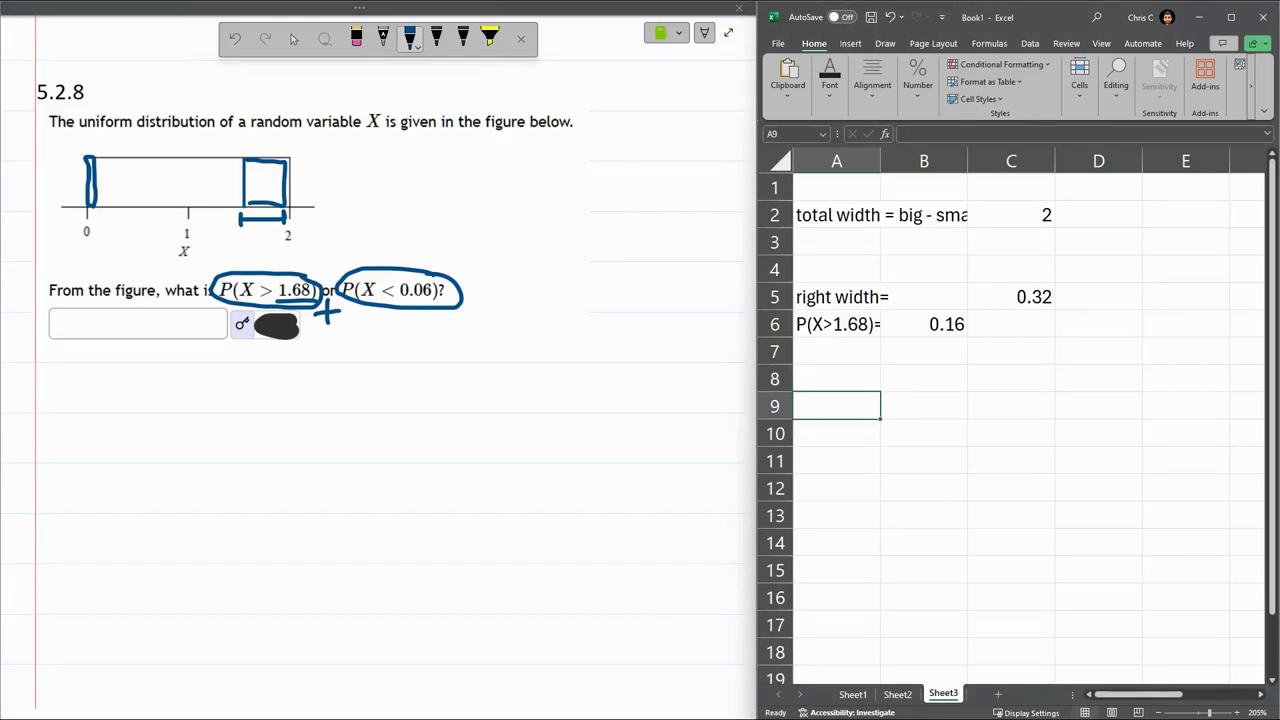
{"action": "type", "text": "lefth wi"}
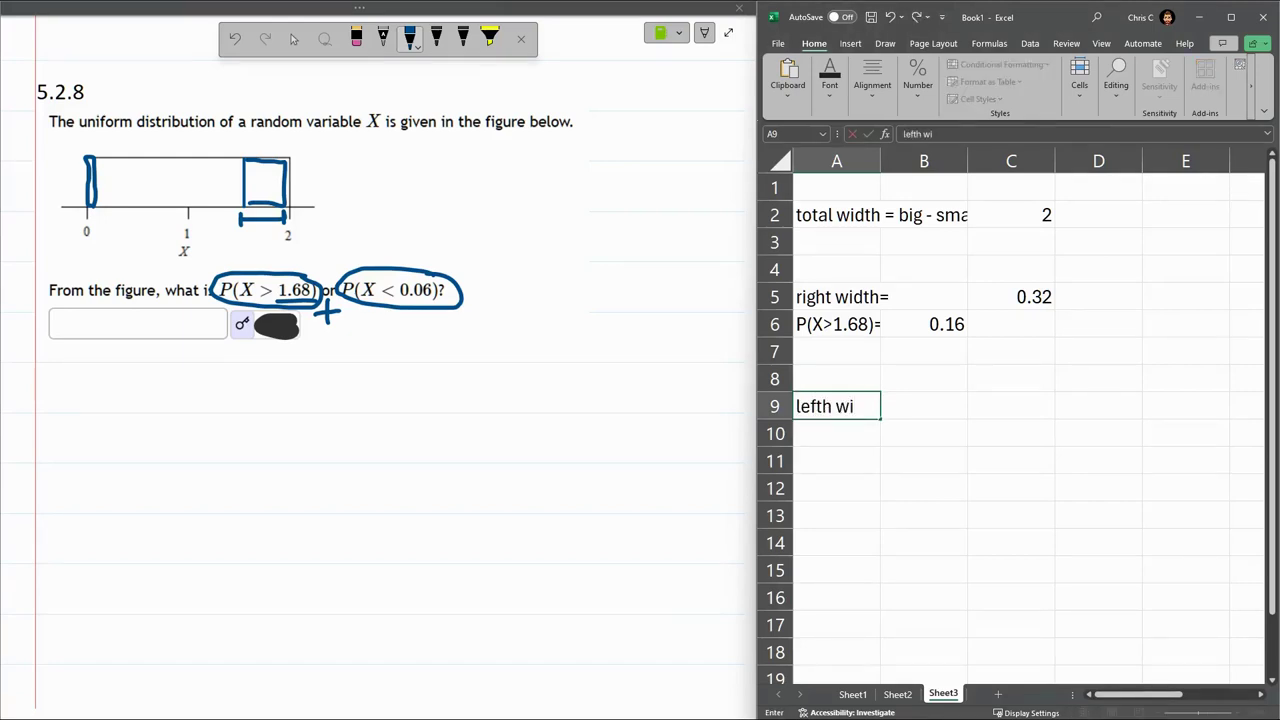
{"action": "type", "text": "dth="}
{"action": "key", "text": "Tab"}
{"action": "key", "text": "Tab"}
{"action": "type", "text": "="}
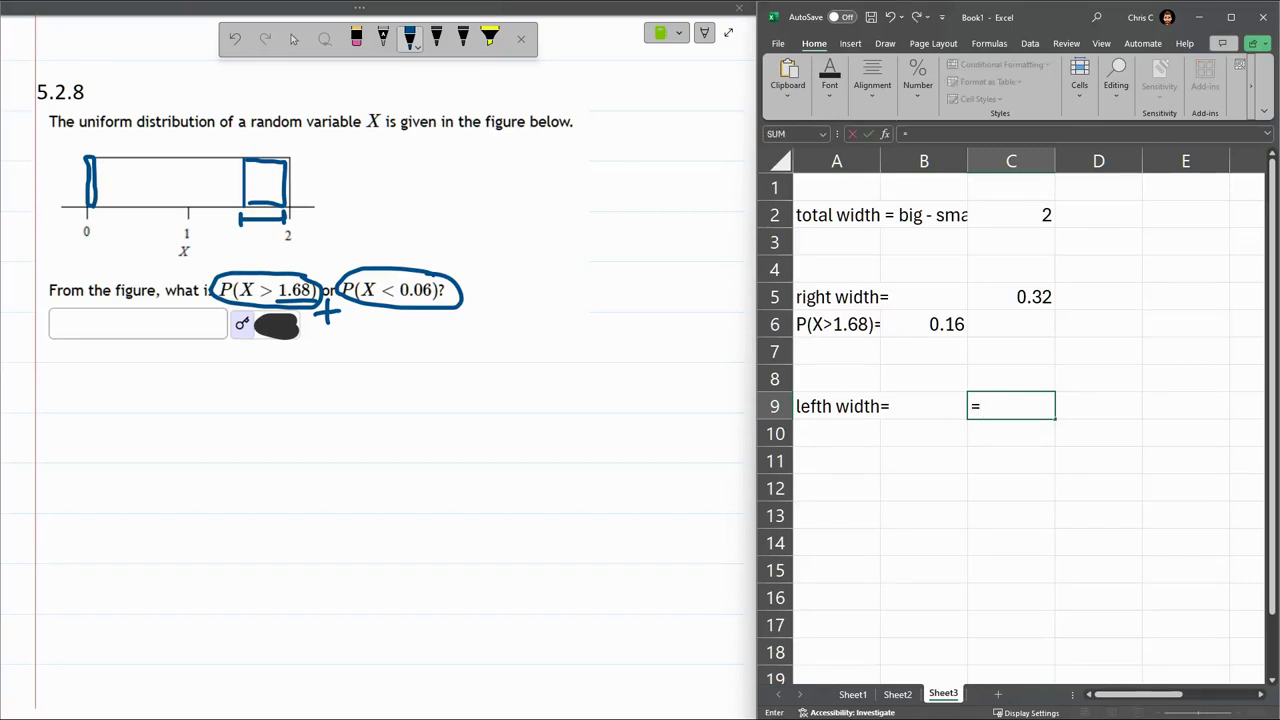
{"action": "type", "text": "0.06-0"}
{"action": "key", "text": "Return"}
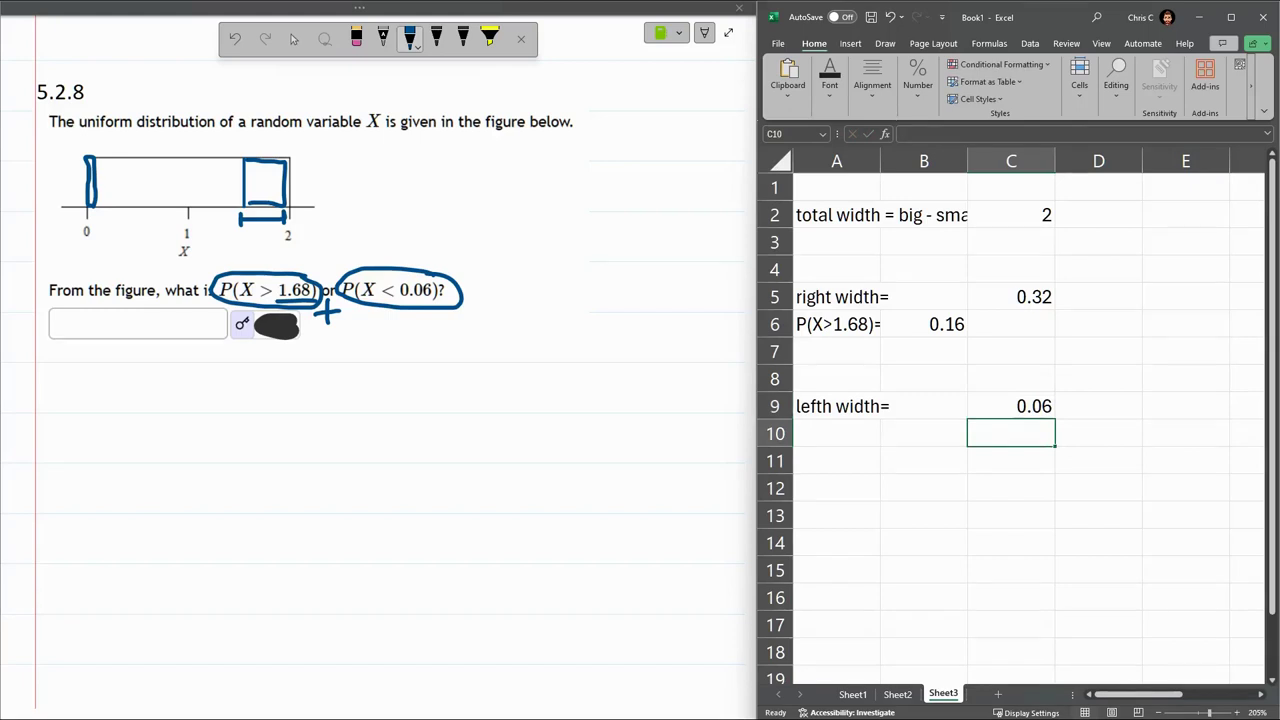
Label cell A10 "P(X<0.06)=" under the left width row
{"action": "left_click", "coordinate": [836, 433]}
{"action": "type", "text": "P("}
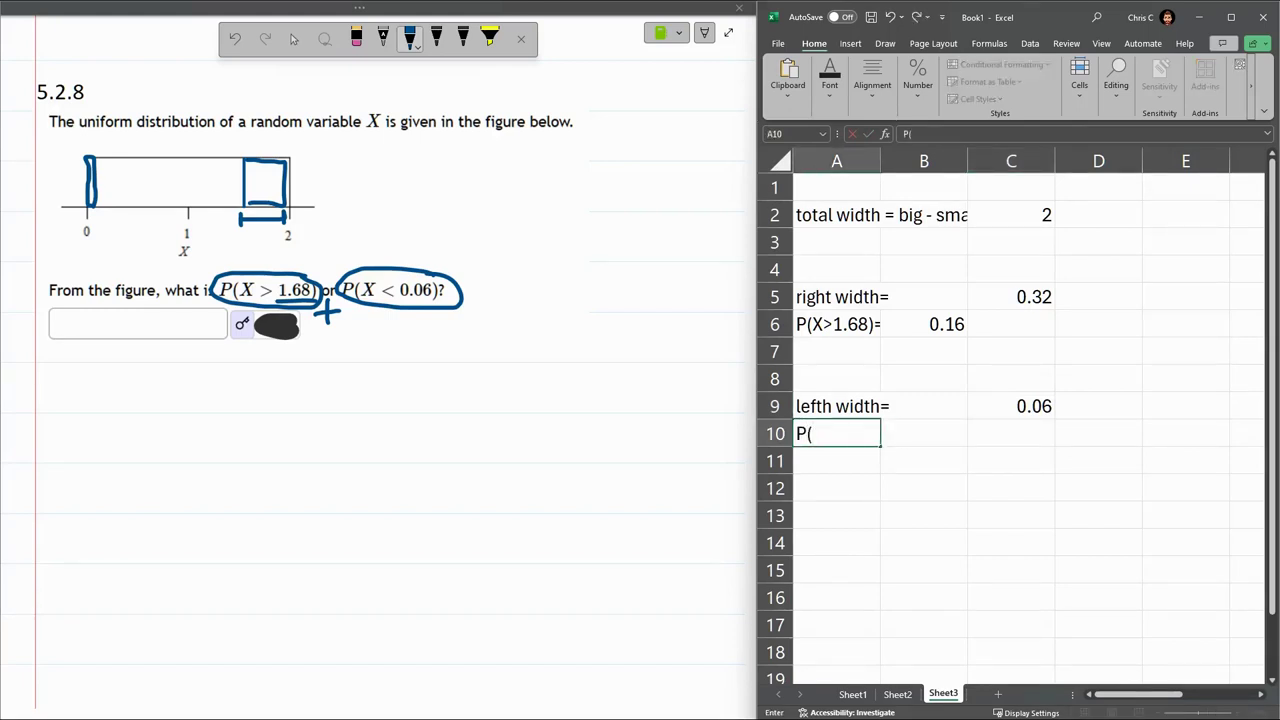
{"action": "type", "text": "X<0.06)="}
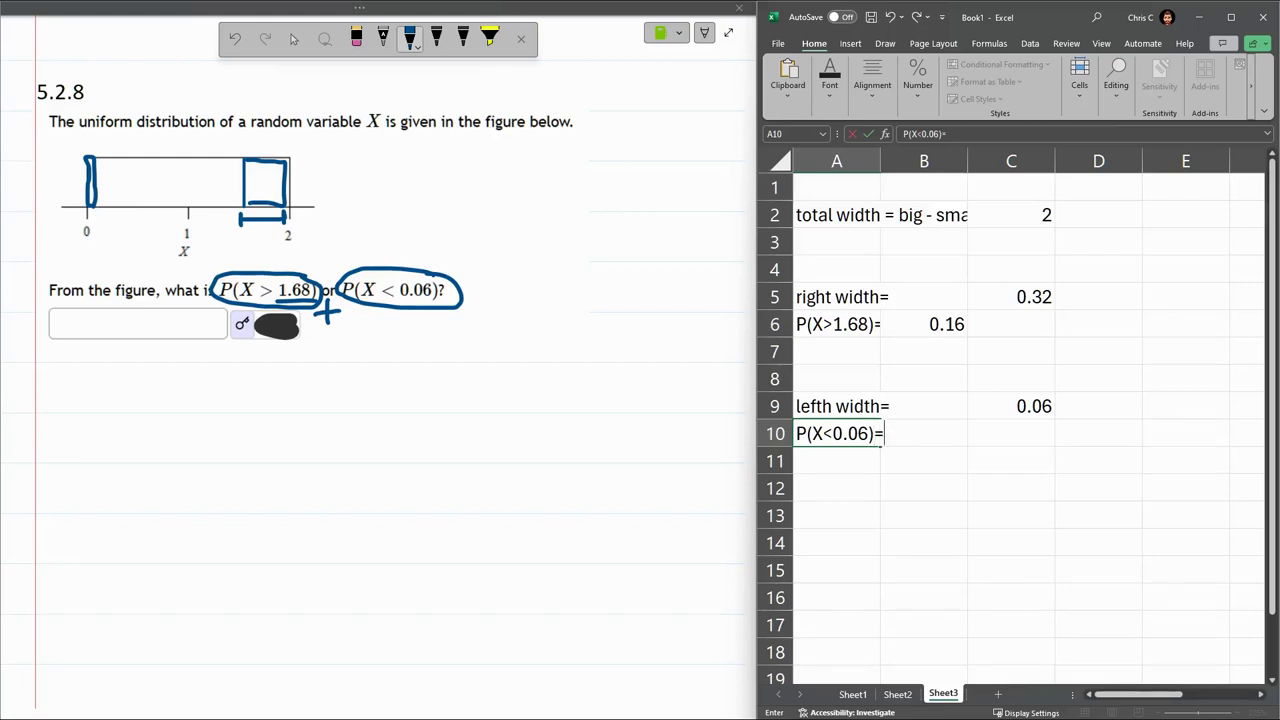
{"action": "key", "text": "Return"}
Calculate P(X<0.06) in cell B10 by dividing the left width by the total width with =C9/C2
{"action": "left_click", "coordinate": [1011, 433]}
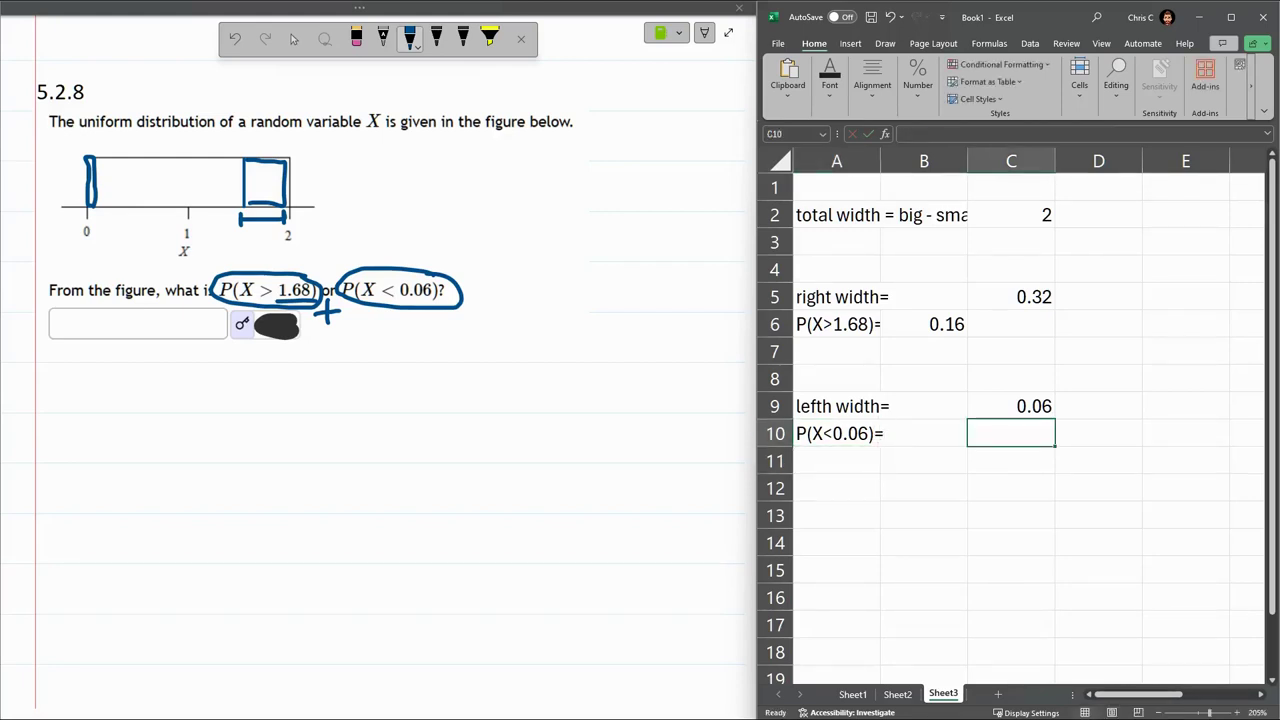
{"action": "left_click", "coordinate": [923, 433]}
{"action": "type", "text": "="}
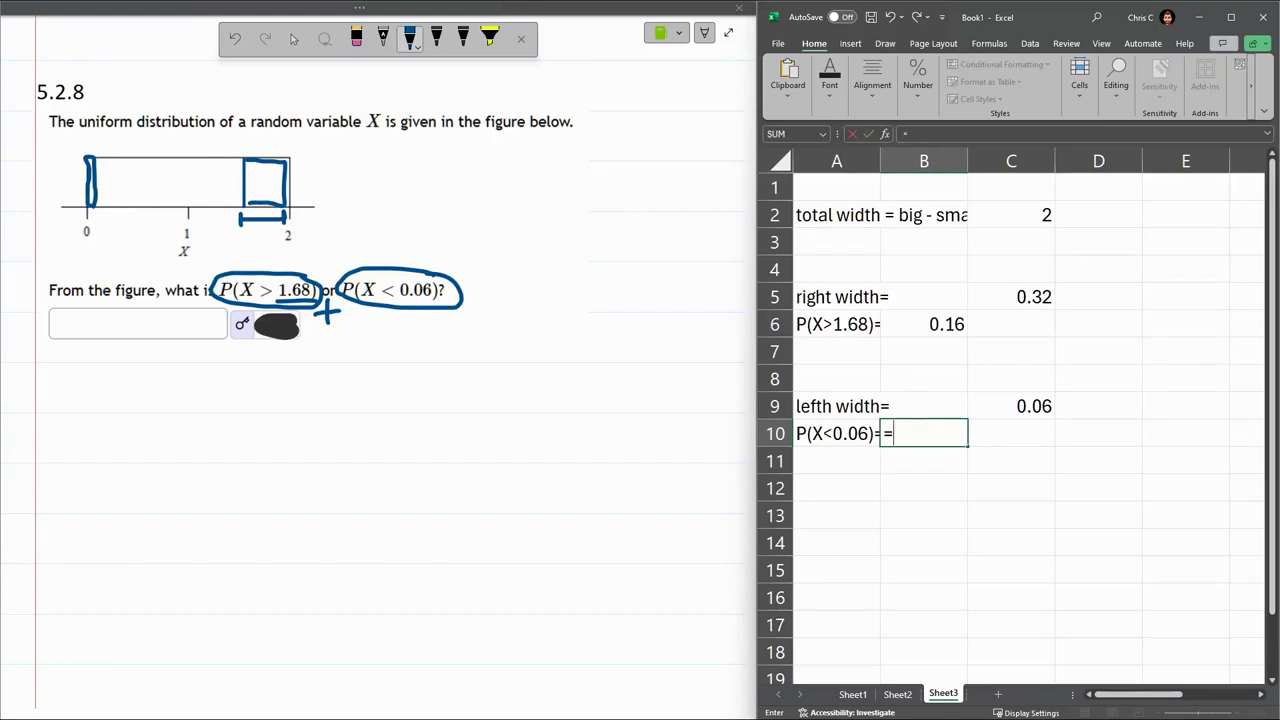
{"action": "left_click", "coordinate": [1011, 406]}
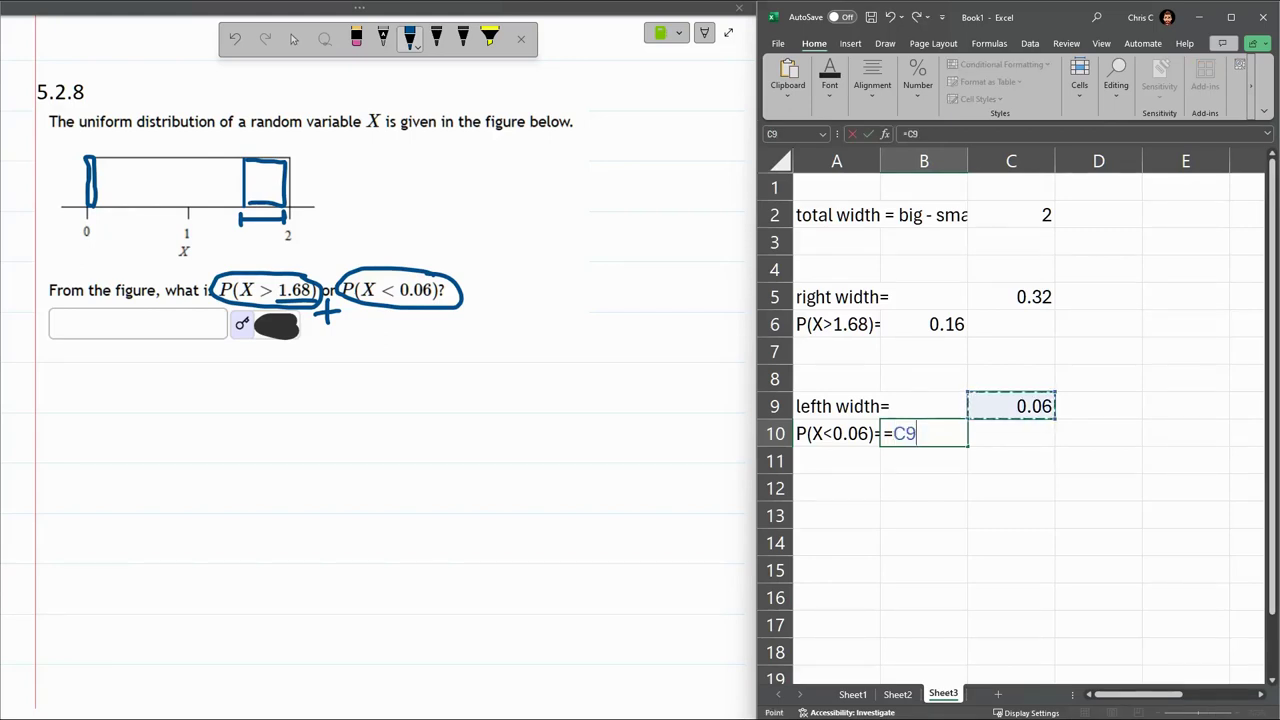
{"action": "type", "text": "/"}
{"action": "left_click", "coordinate": [1011, 214]}
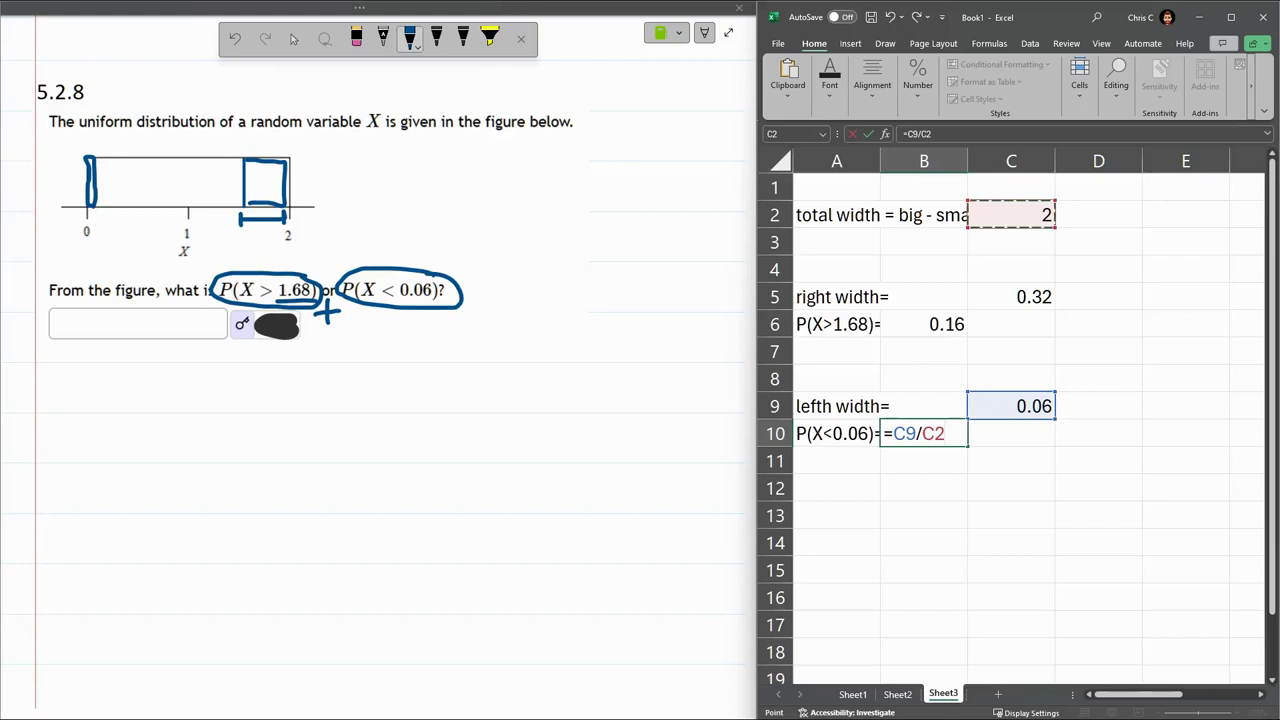
{"action": "key", "text": "Return"}
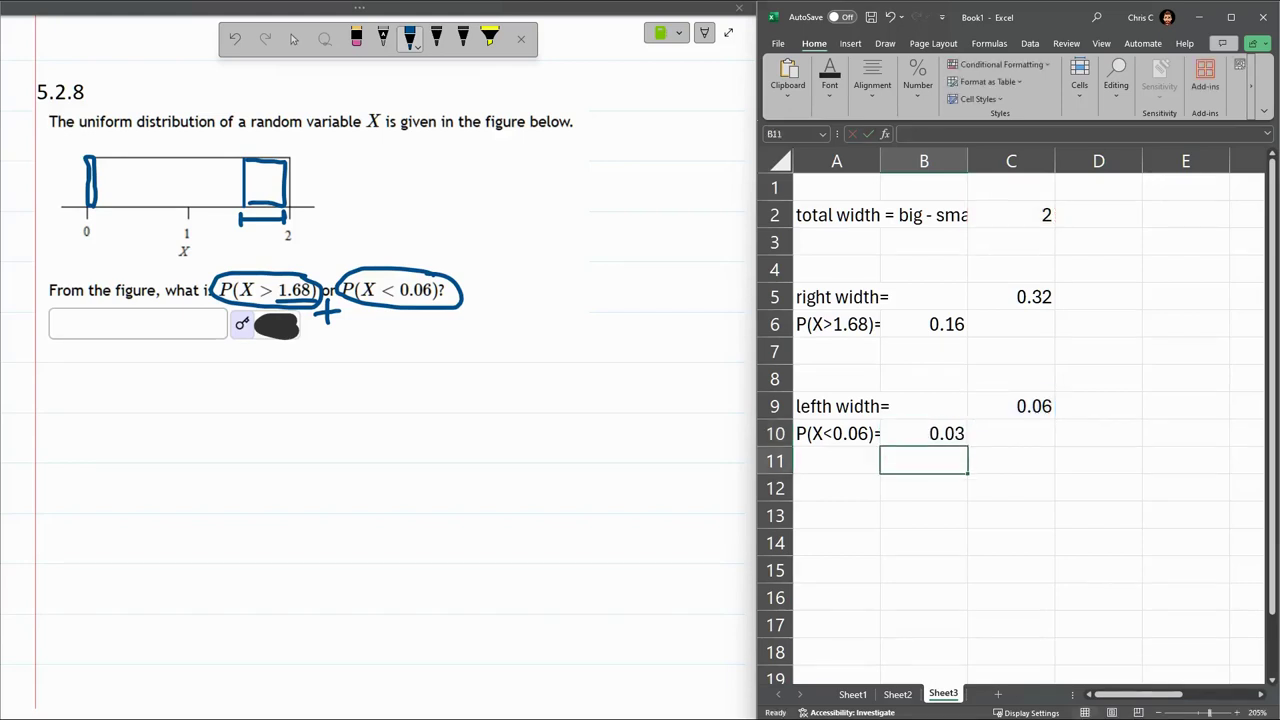
Select cells B6 to B10 to read the sum of the two probabilities
{"action": "left_click_drag", "start_coordinate": [924, 324], "coordinate": [924, 433]}
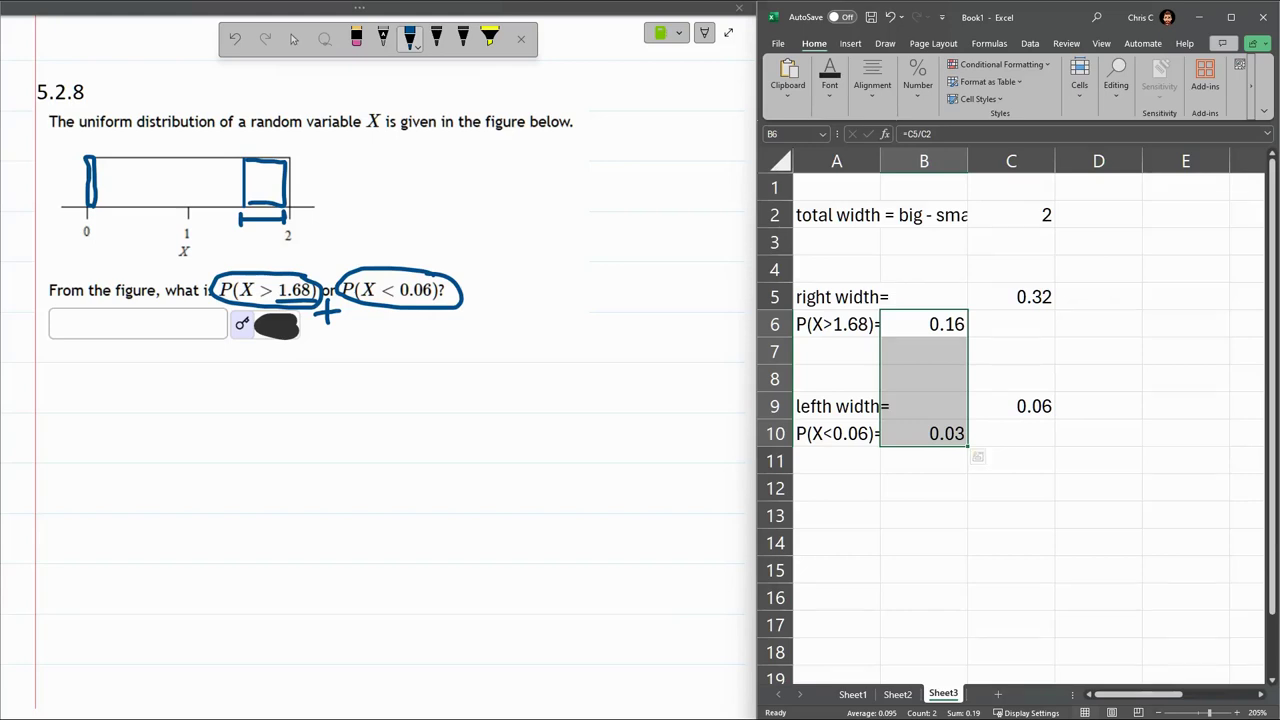
Label cell A13 "OR: add both" below the two probability calculations
{"action": "left_click", "coordinate": [836, 515]}
{"action": "type", "text": "OR"}
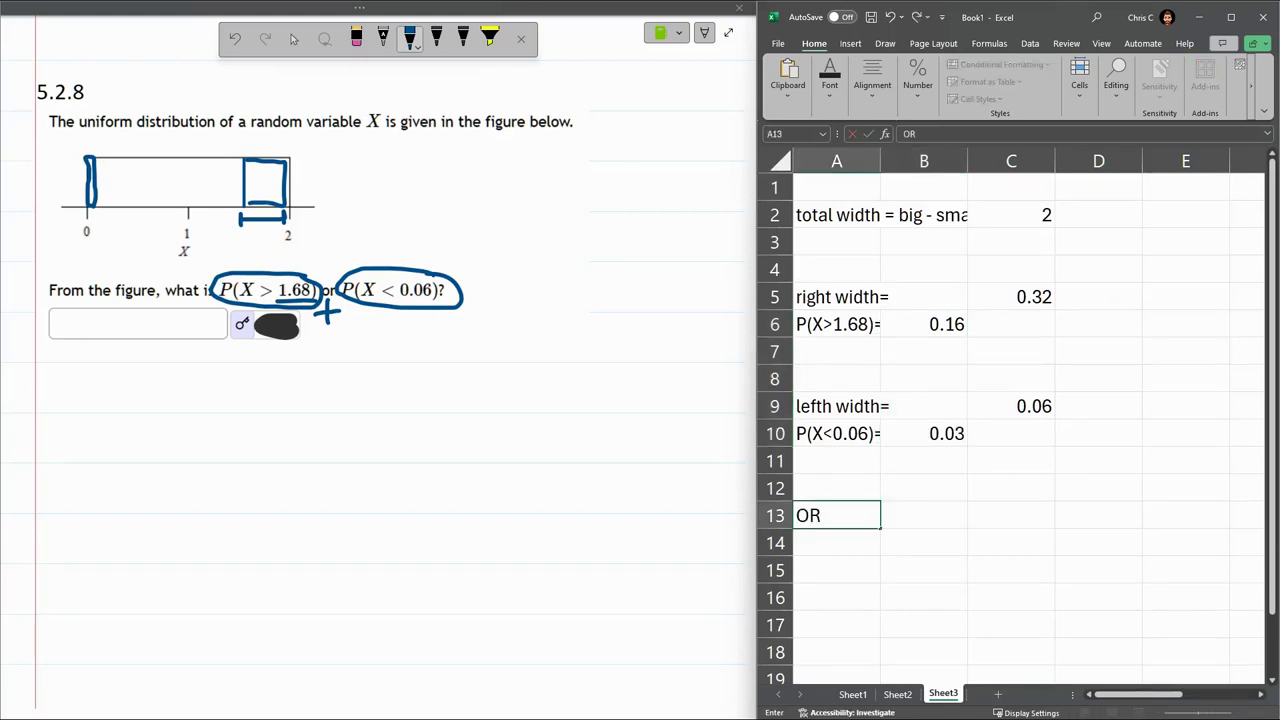
{"action": "type", "text": ": add both"}
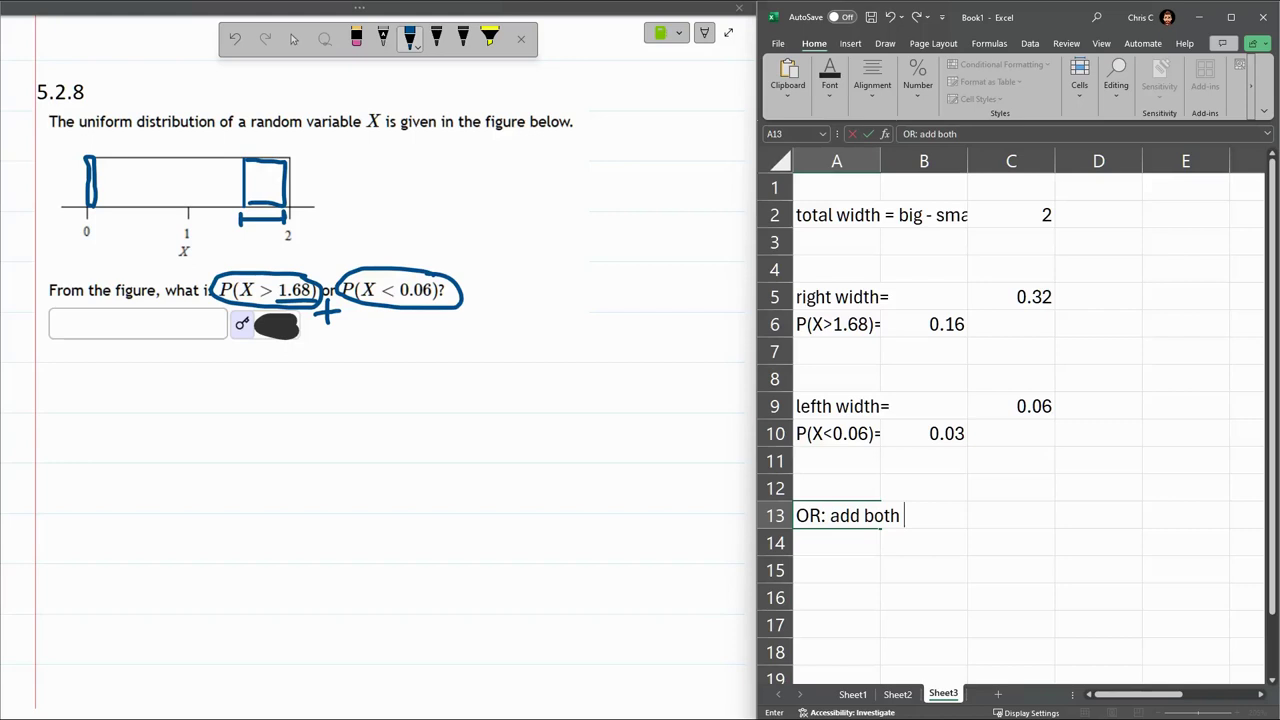
Add the two probabilities in cell B13 with a SUM formula over B6:B10
{"action": "left_click", "coordinate": [923, 515]}
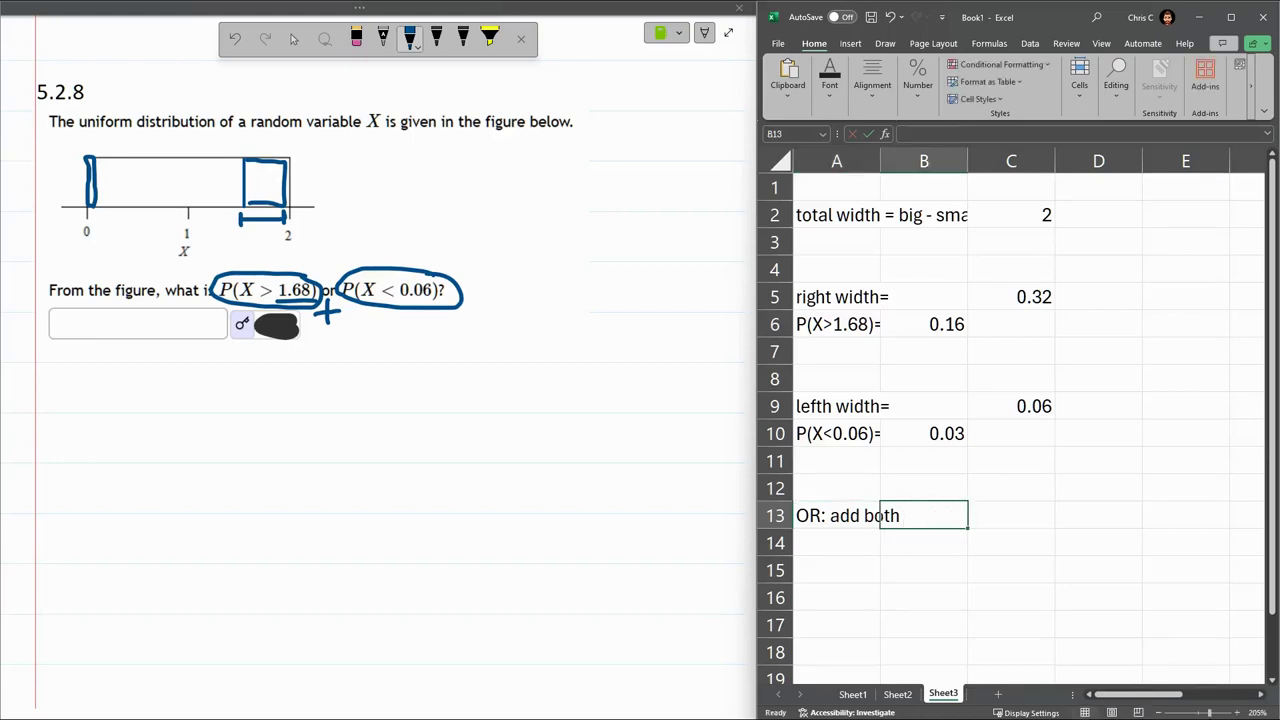
{"action": "type", "text": "=S"}
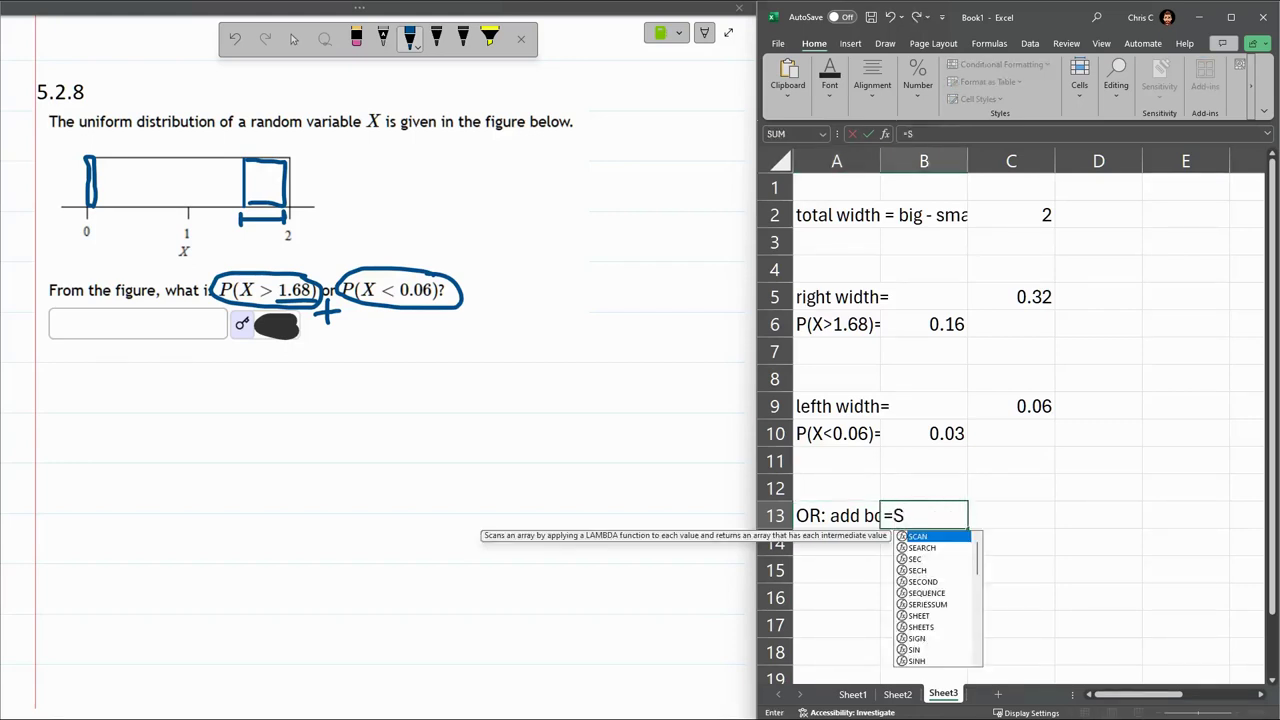
{"action": "type", "text": "UM("}
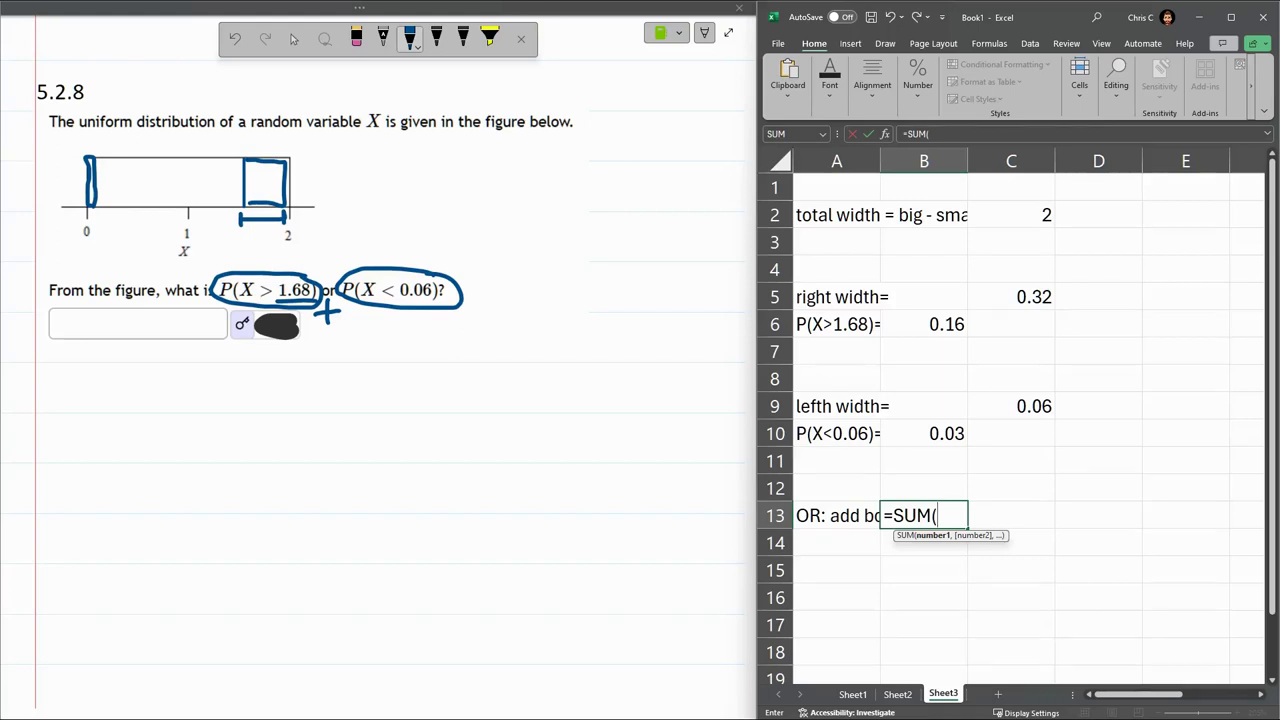
{"action": "left_click_drag", "start_coordinate": [948, 324], "coordinate": [955, 433]}
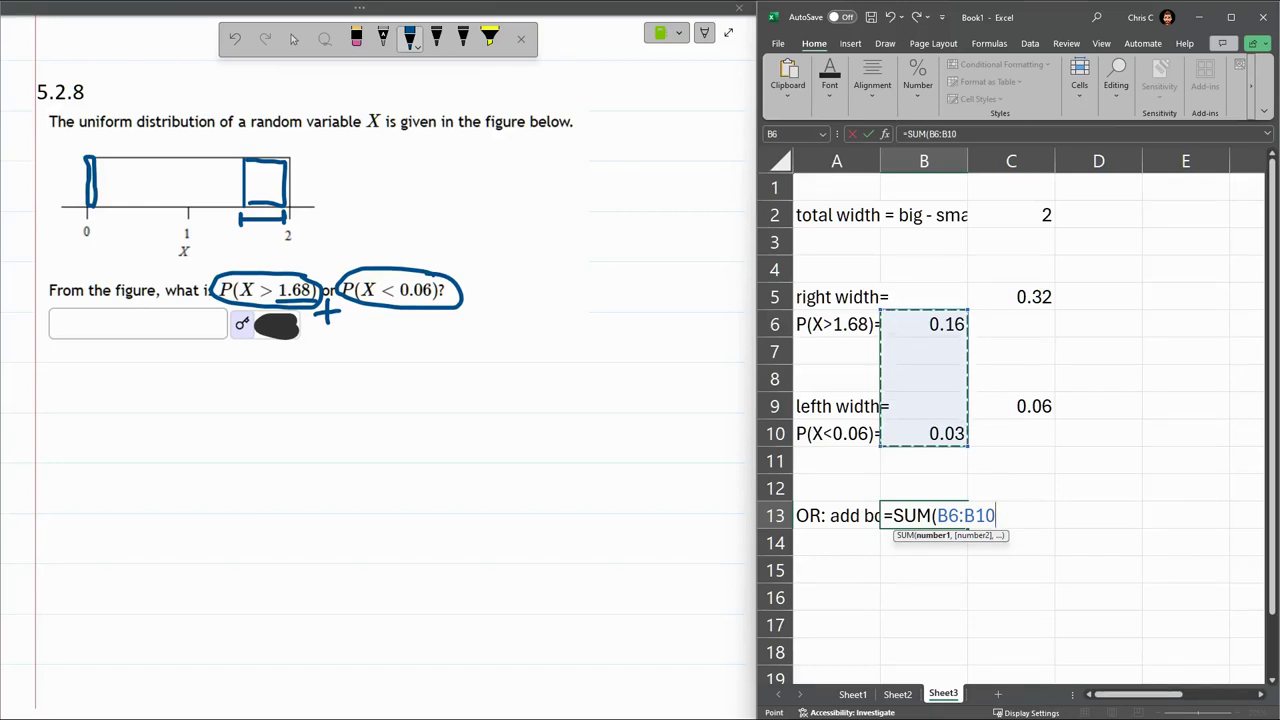
{"action": "key", "text": "Return"}
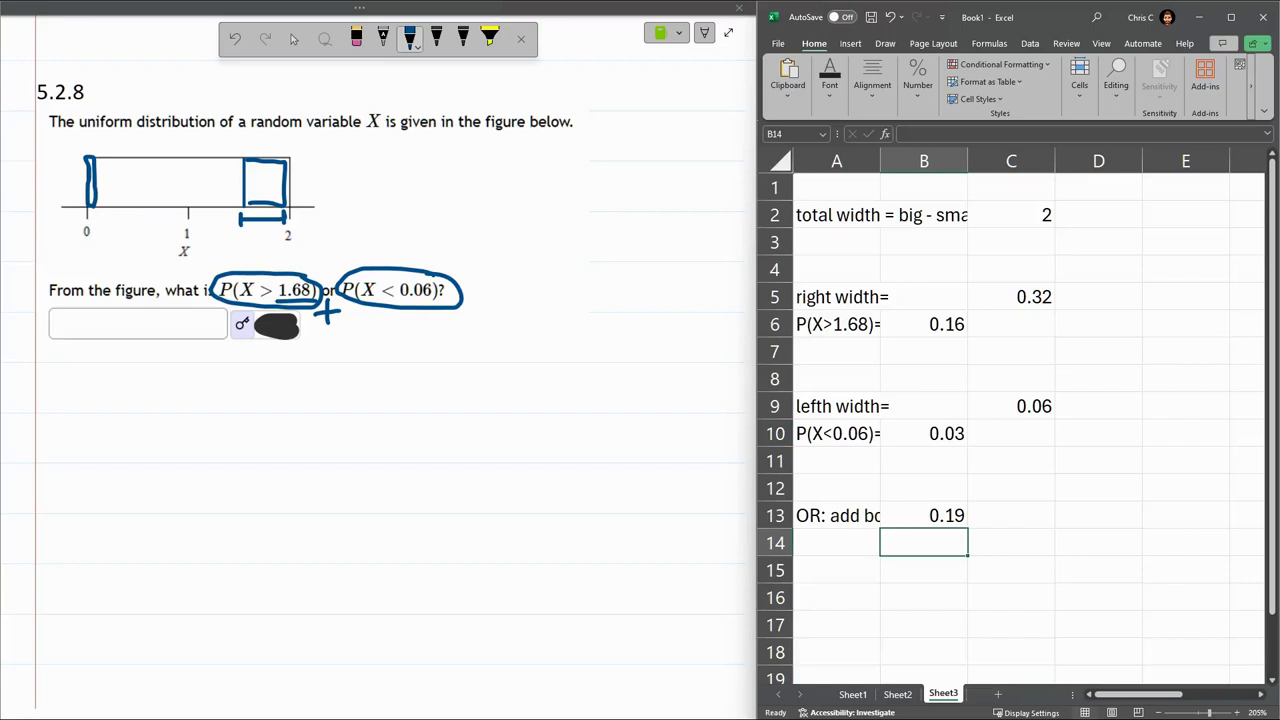
Switch to the OneNote page and delete the black ink scribble covering the answer beside the key symbol
{"action": "key", "text": "alt+Tab"}
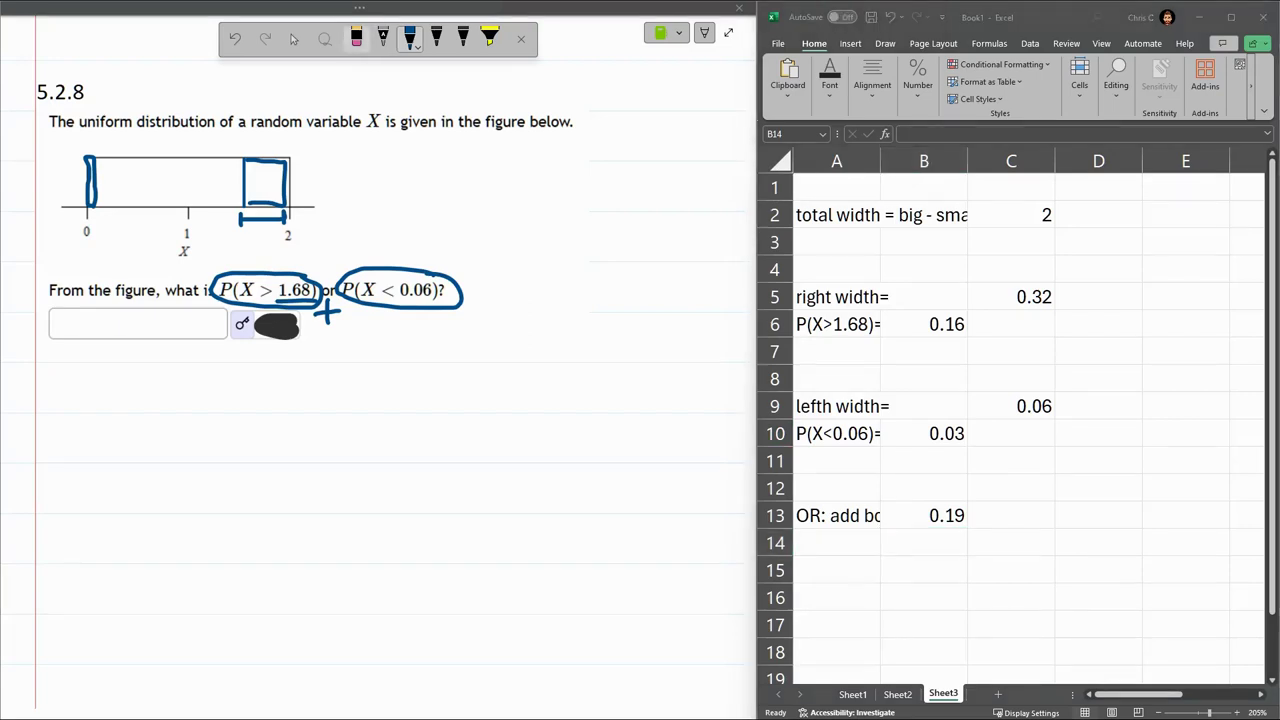
{"action": "left_click", "coordinate": [356, 38]}
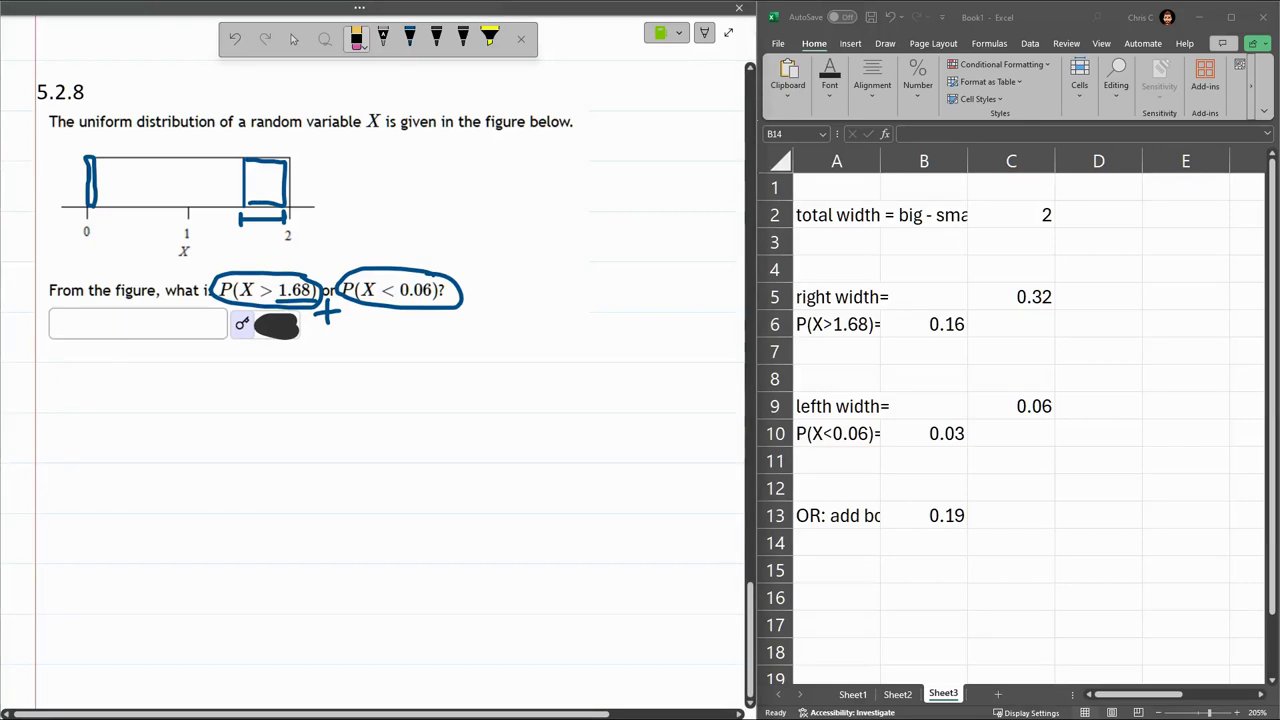
{"action": "left_click", "coordinate": [294, 39]}
{"action": "left_click", "coordinate": [313, 225]}
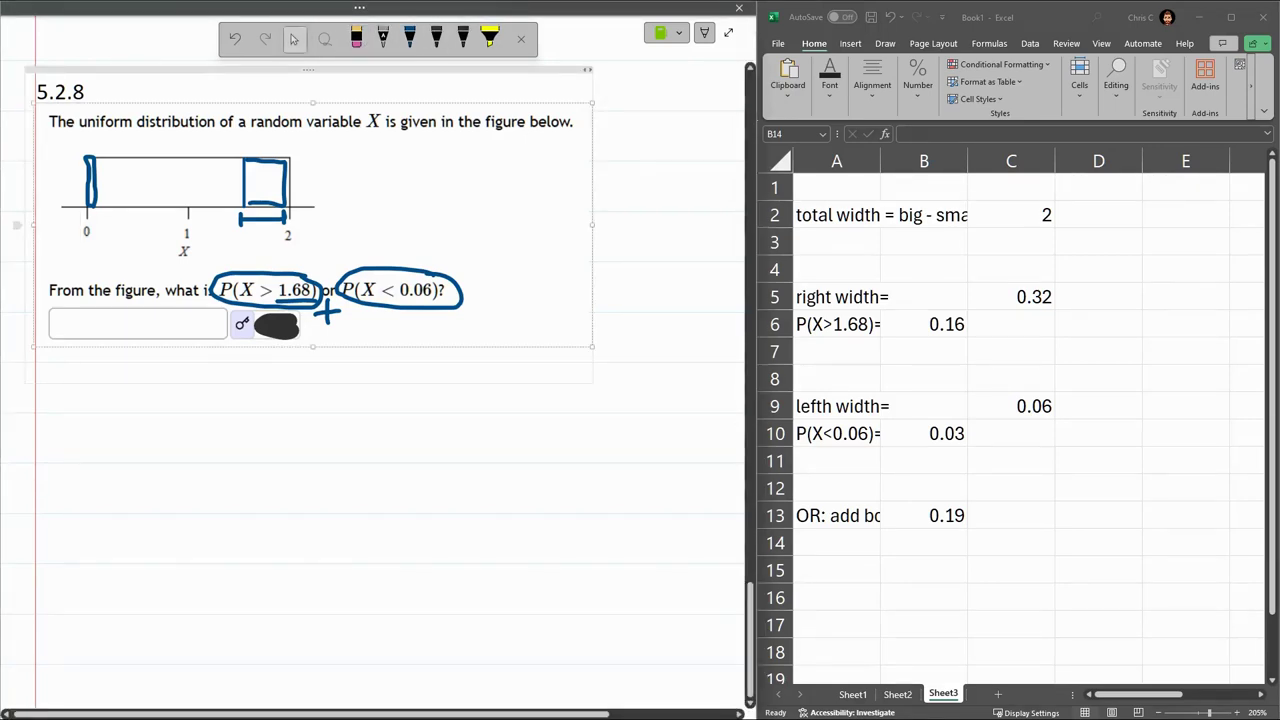
{"action": "left_click", "coordinate": [276, 325]}
{"action": "key", "text": "Delete"}
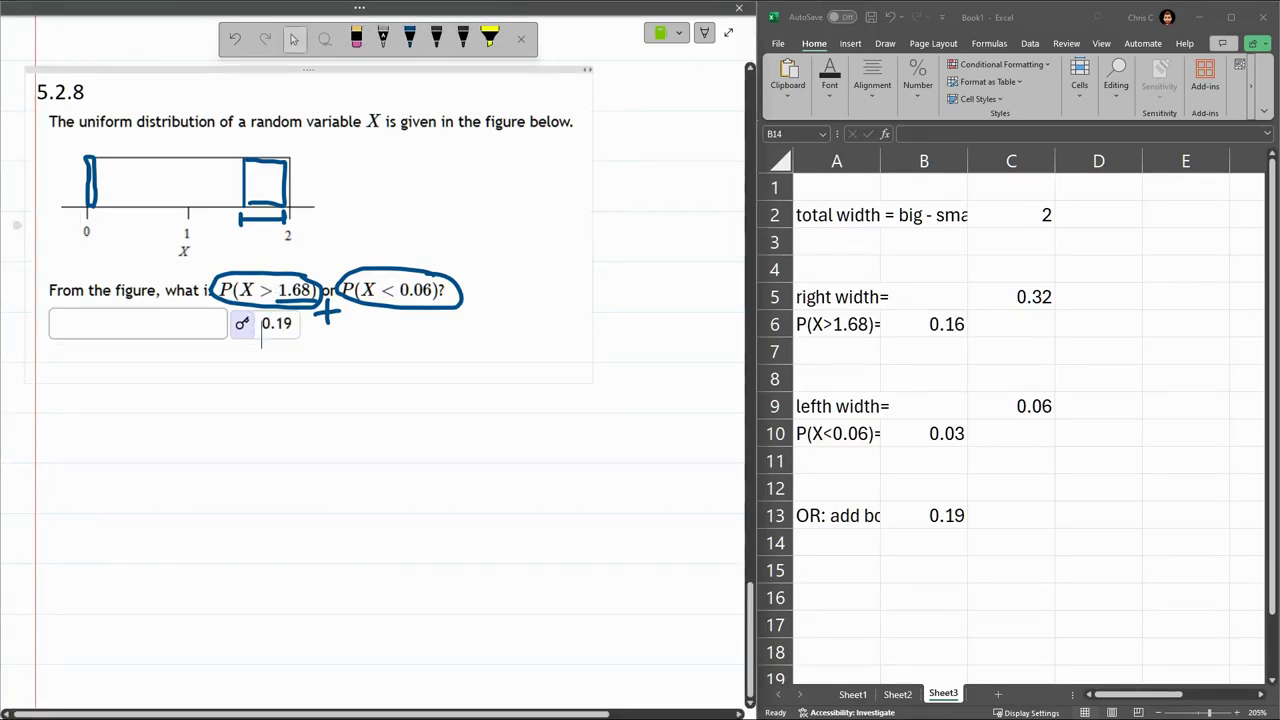